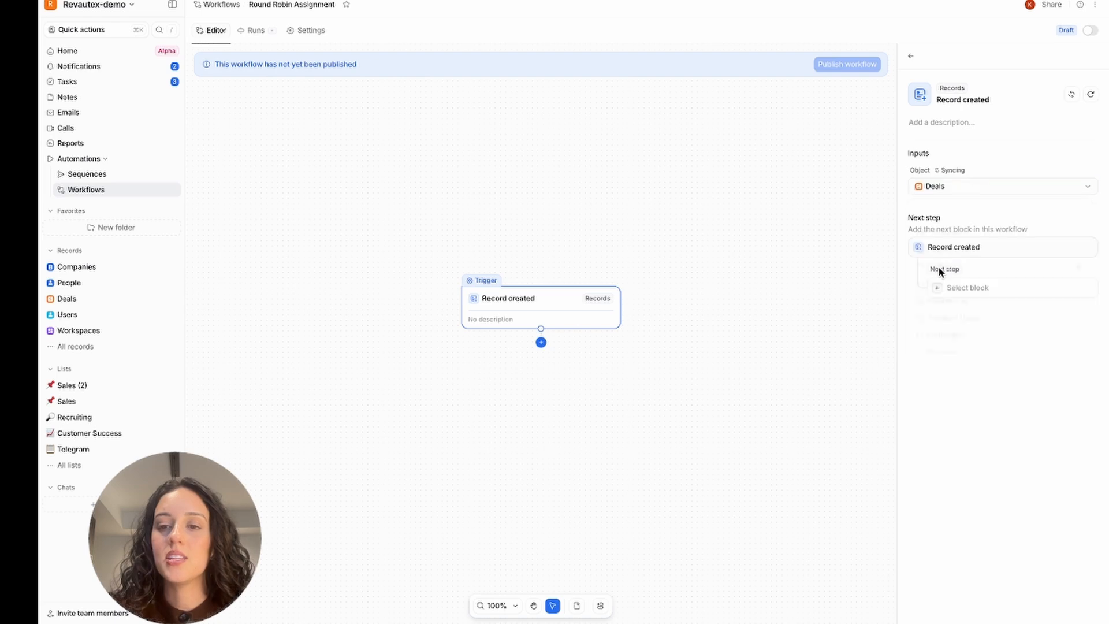
Add a Round robin block after the Record created trigger and choose the workspace user as its assignee
click(541, 342)
scroll(996, 367, down, 10)
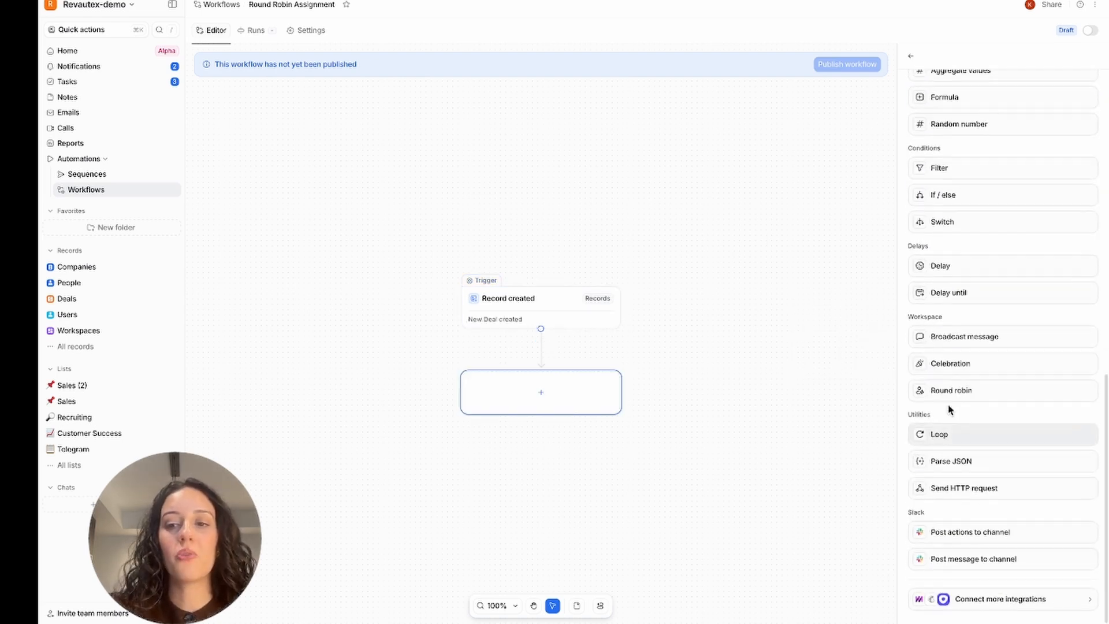
click(971, 400)
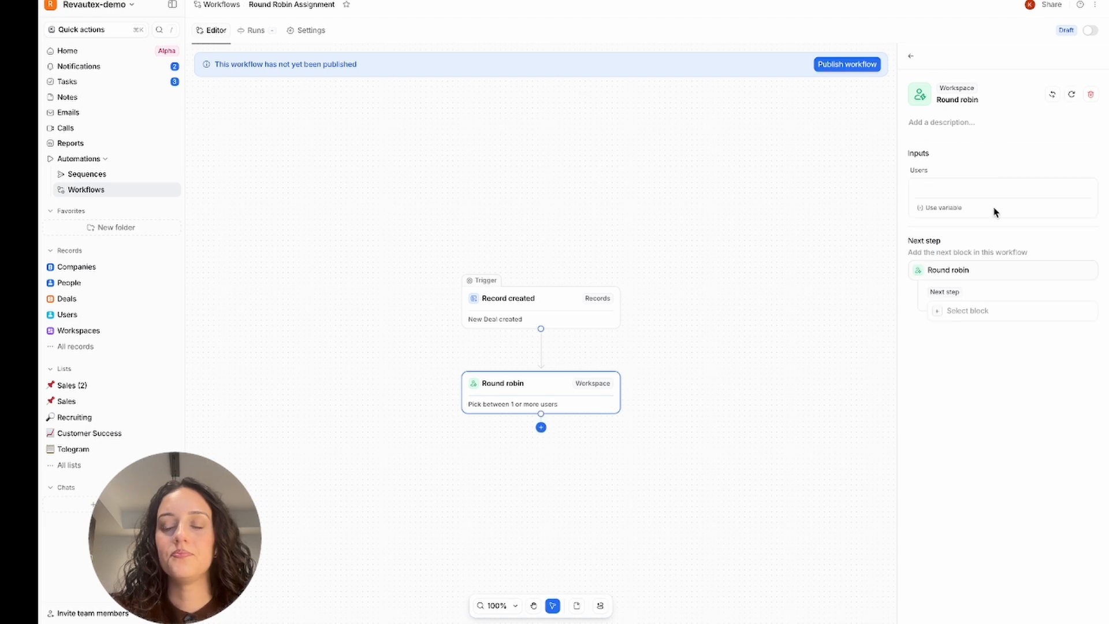
click(935, 181)
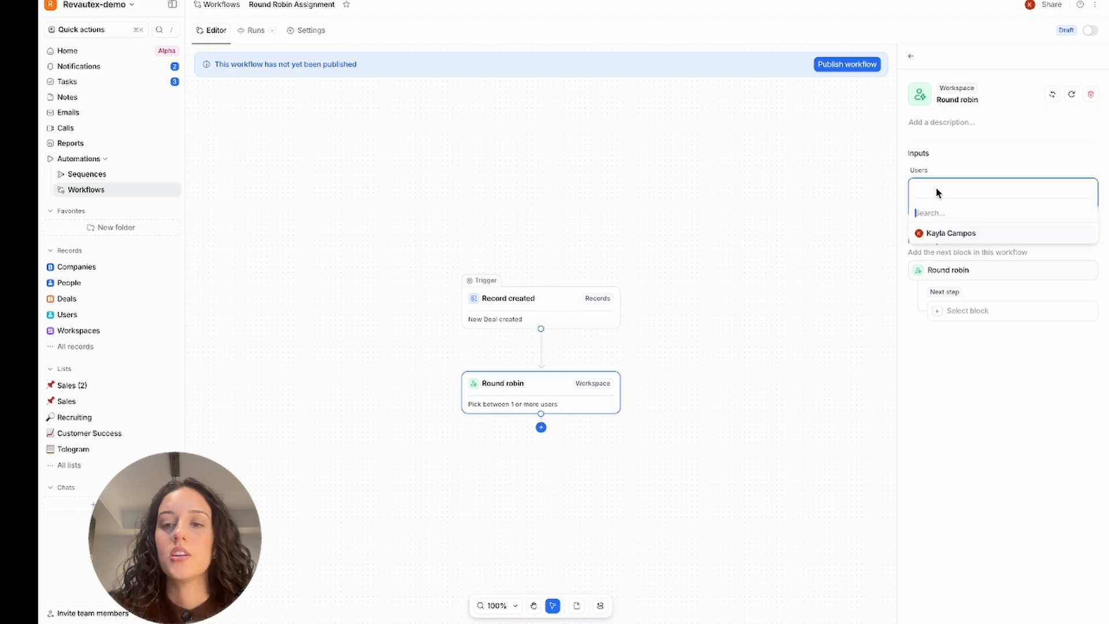
click(945, 234)
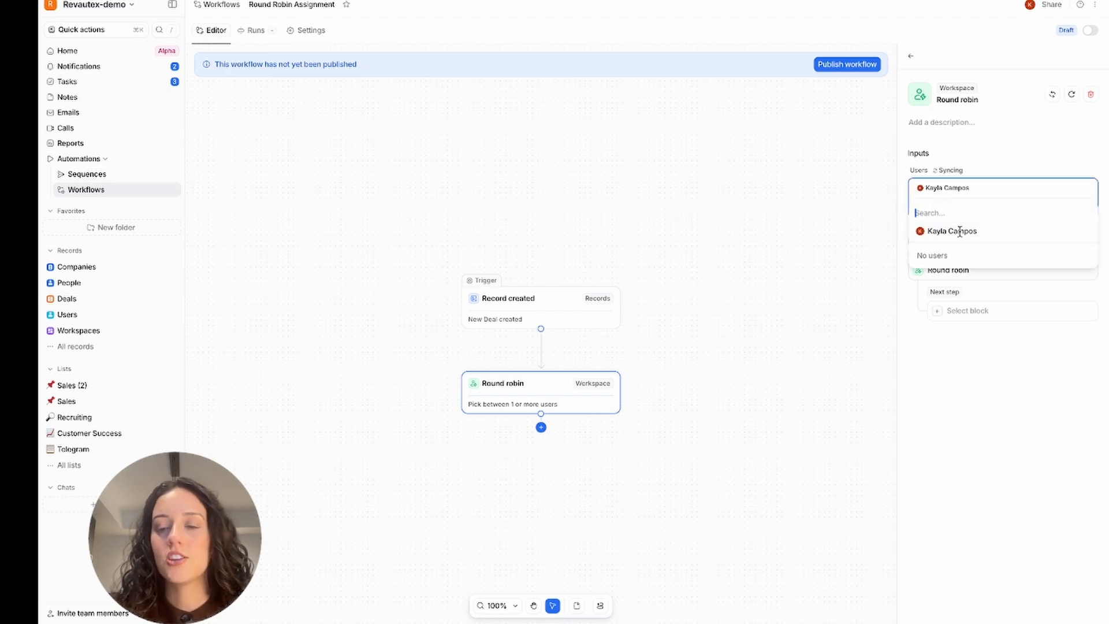
click(989, 167)
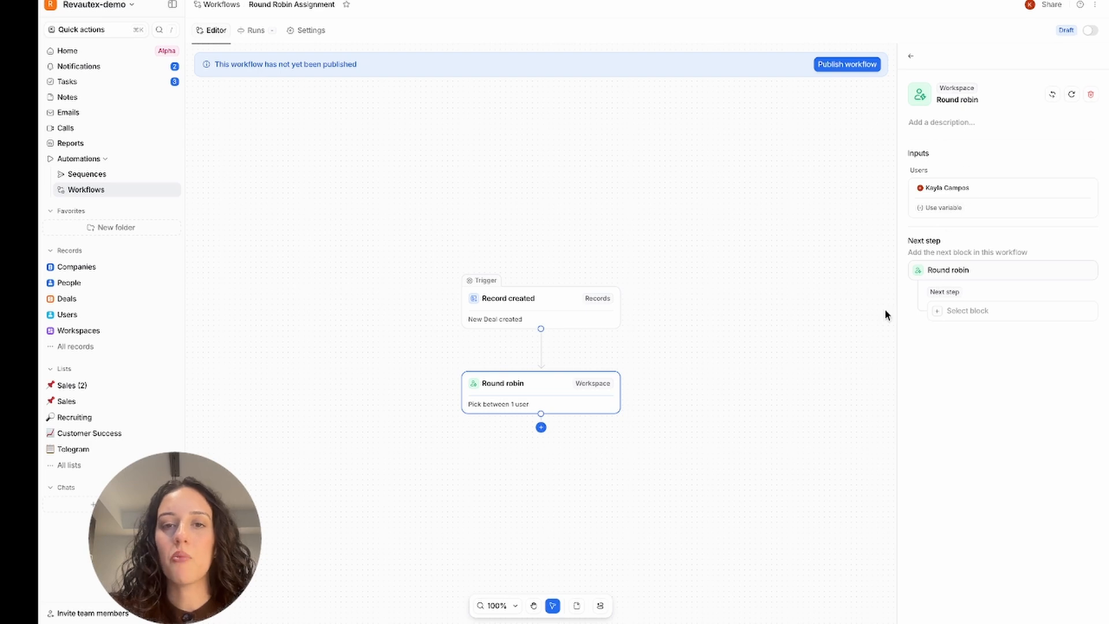
Add an Update record block after Round robin, targeting the Deals object with the trigger's Created record as the record
click(542, 429)
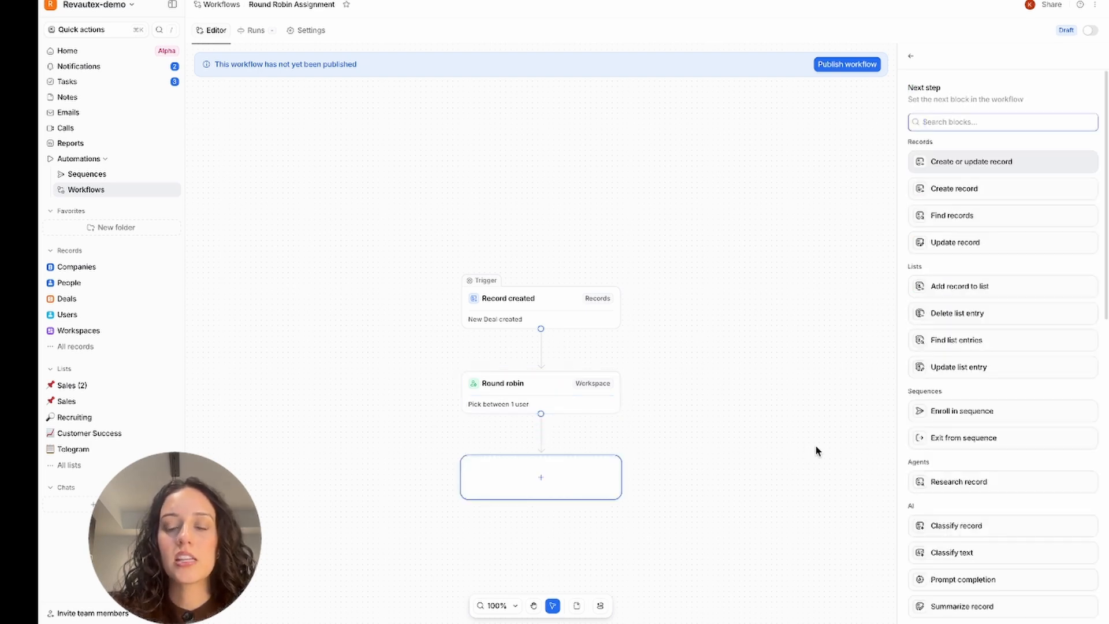
click(945, 245)
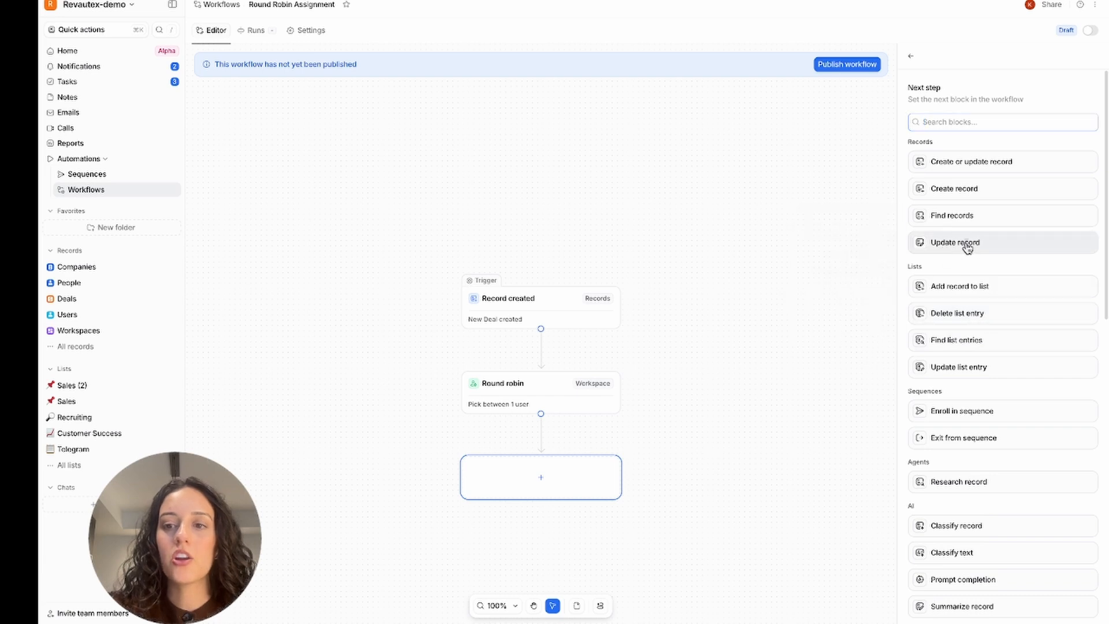
click(956, 185)
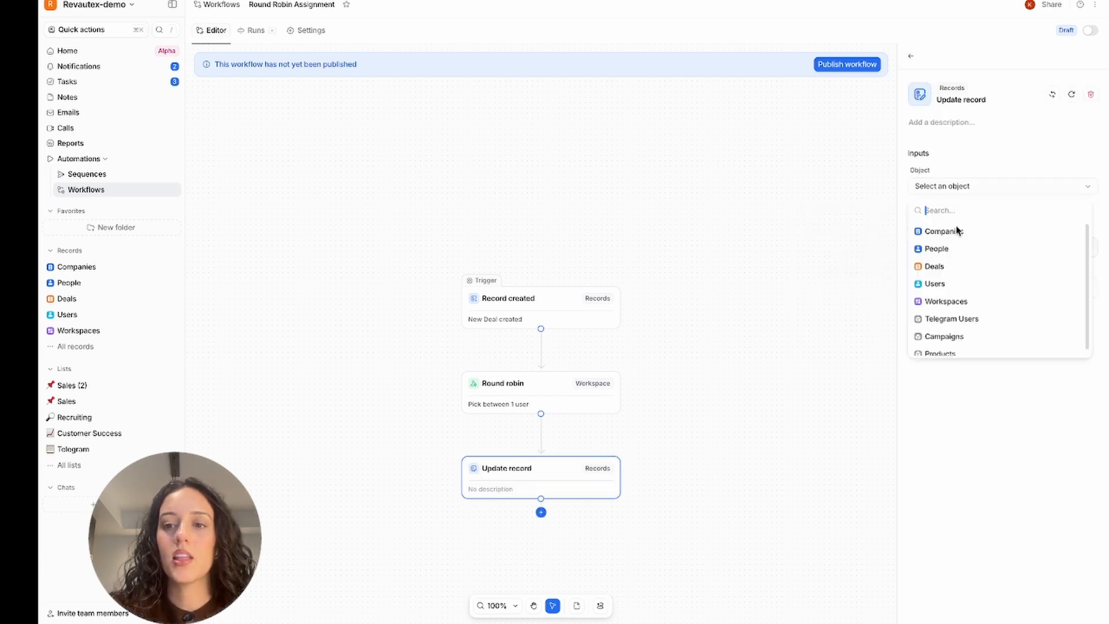
click(935, 267)
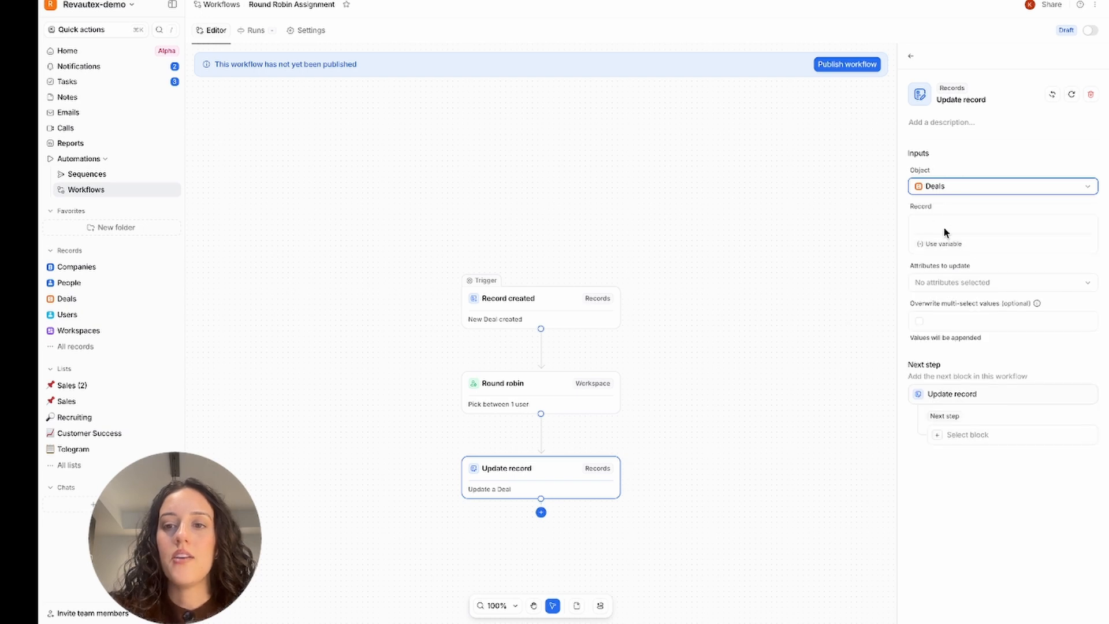
click(945, 244)
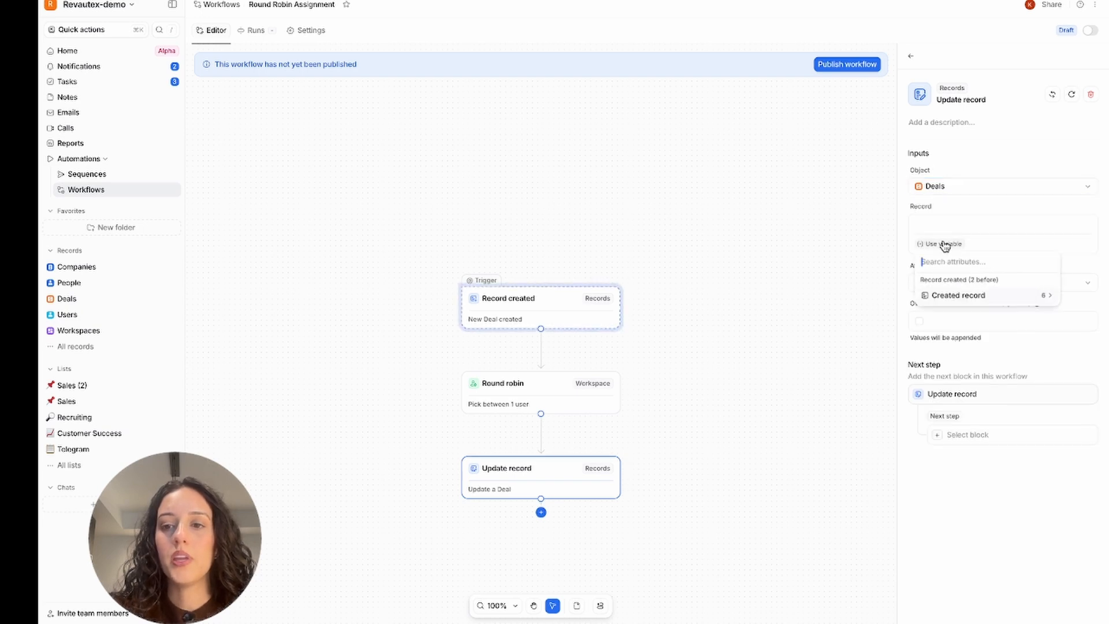
click(956, 297)
click(974, 296)
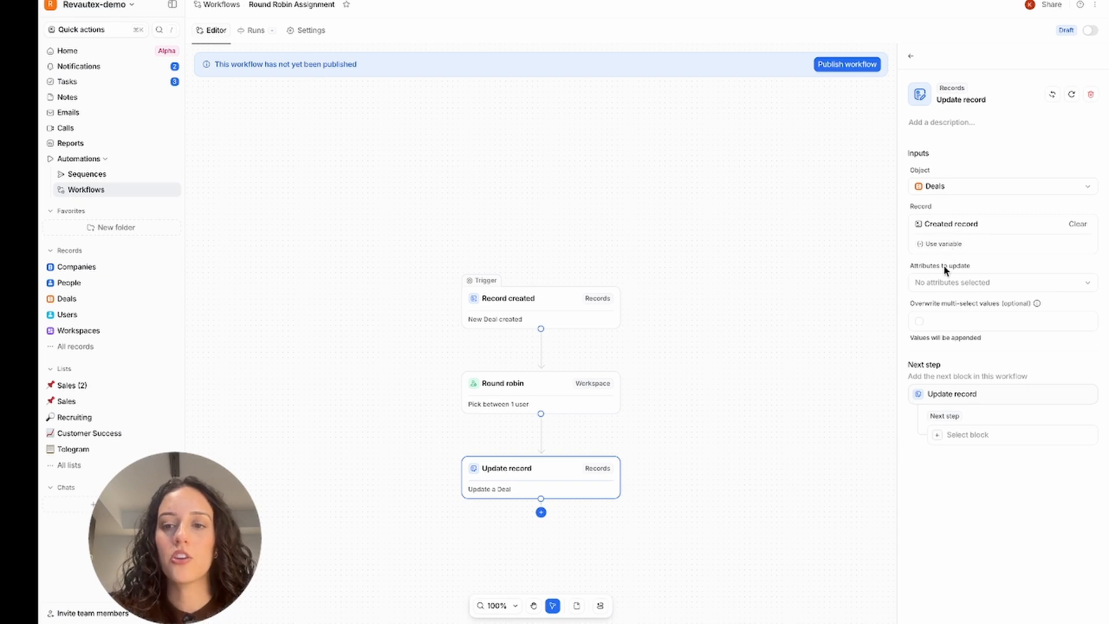
Have the Update record block update the Deal owner attribute with the Round robin's Picked user variable
click(946, 282)
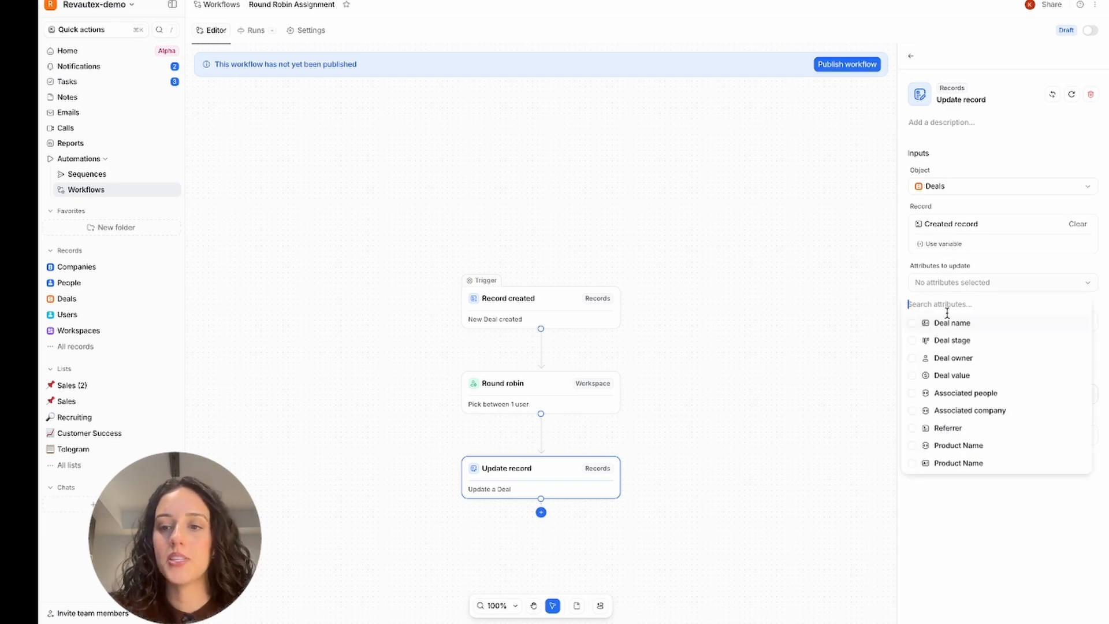
click(955, 358)
click(1039, 264)
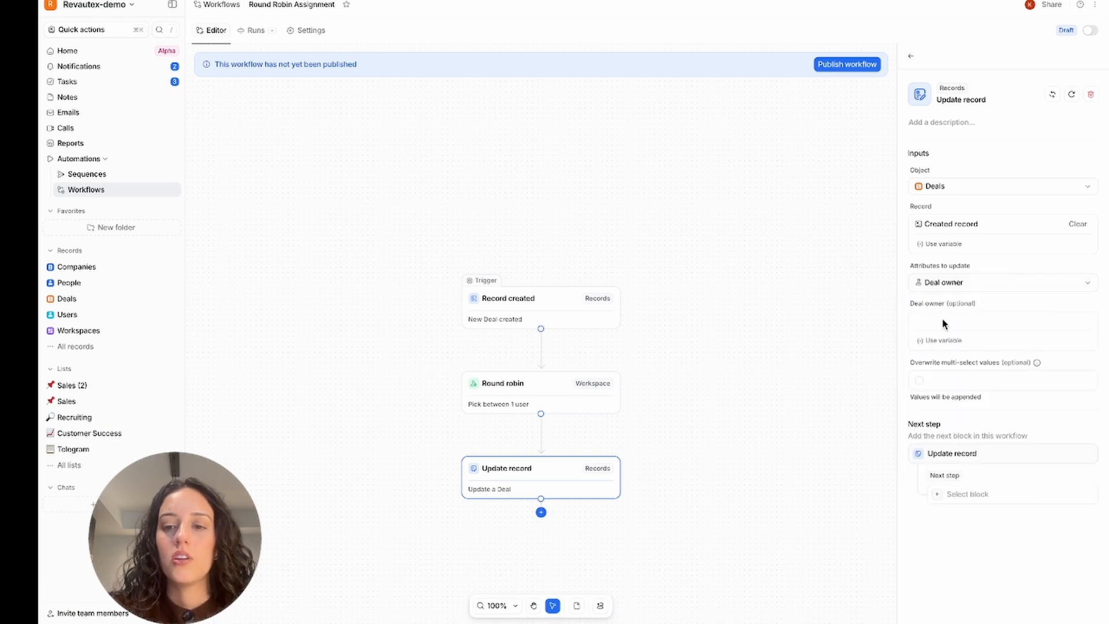
click(948, 340)
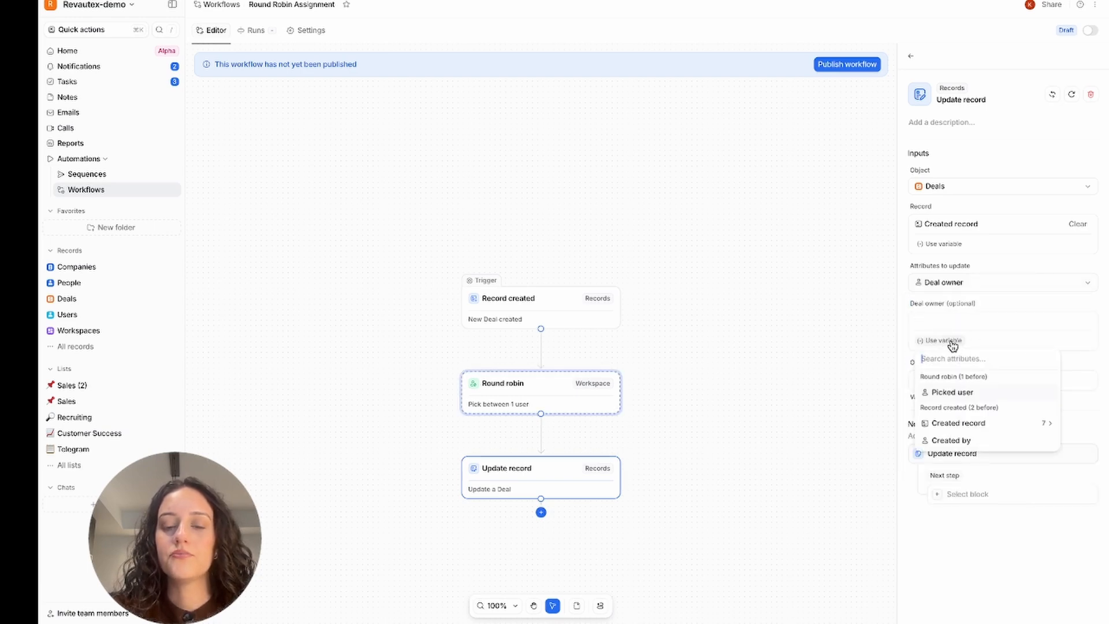
click(960, 393)
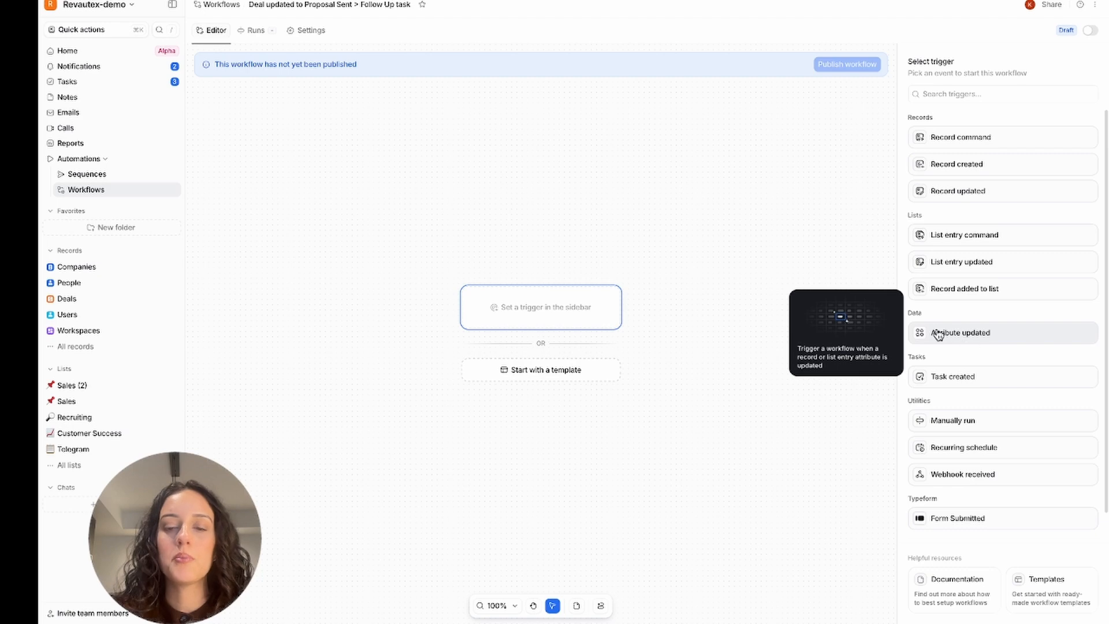
Set the follow-up task workflow's trigger to Record updated on Deals, limited to the Deal stage attribute
click(973, 193)
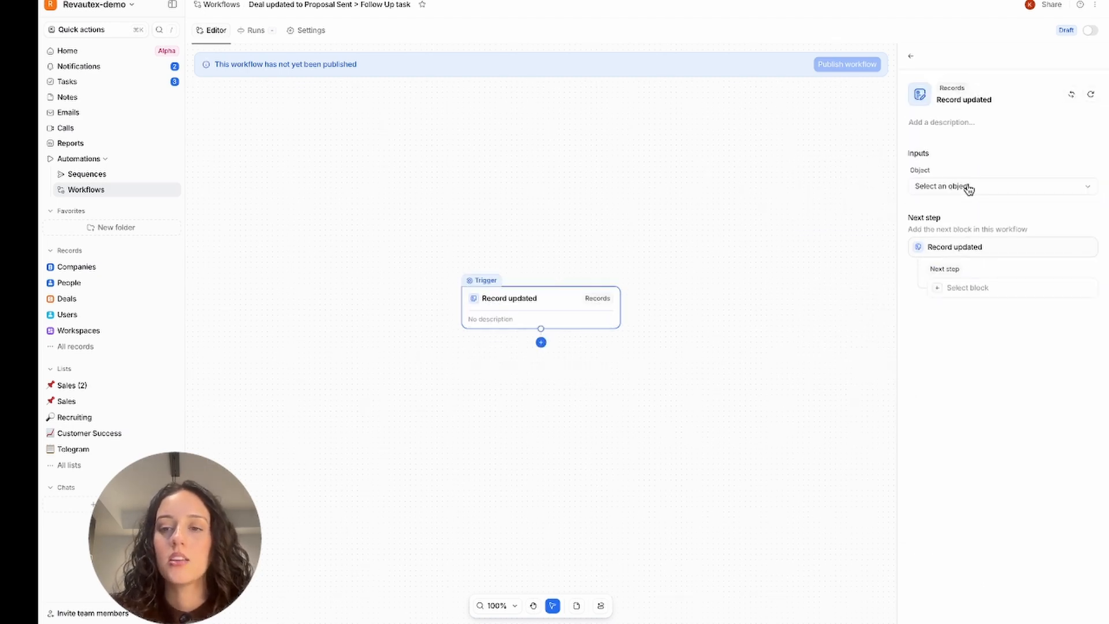
click(969, 188)
click(935, 267)
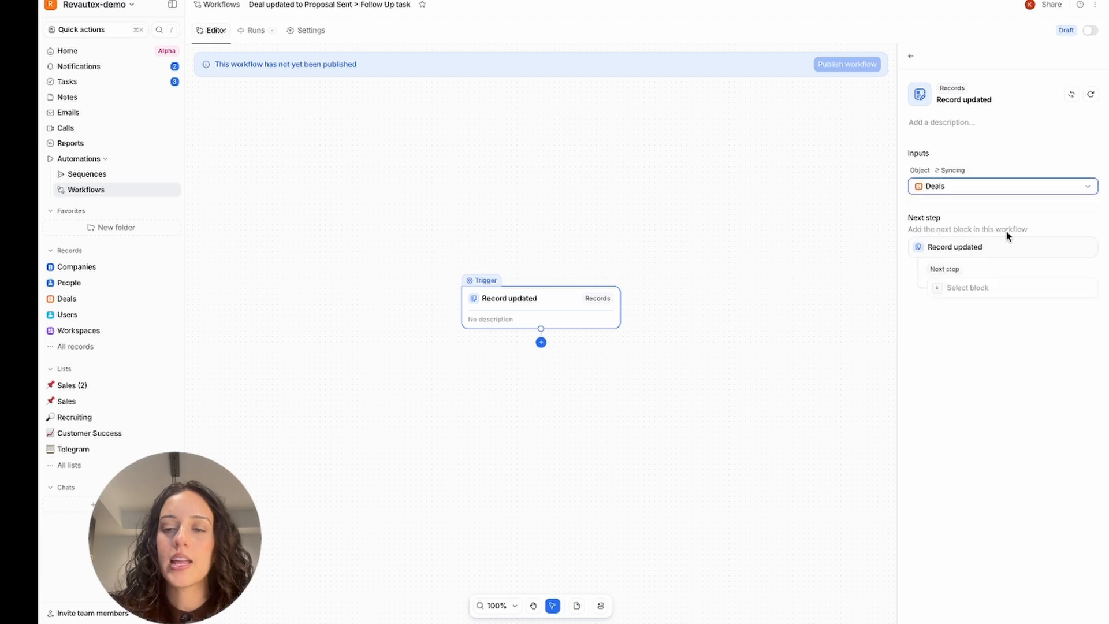
click(959, 222)
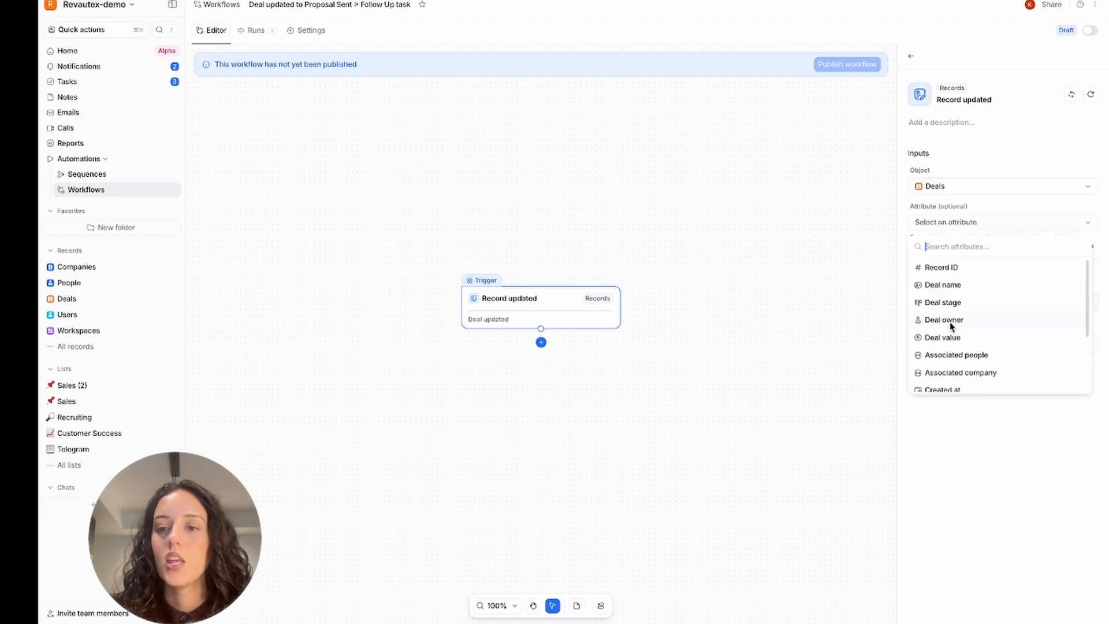
click(963, 305)
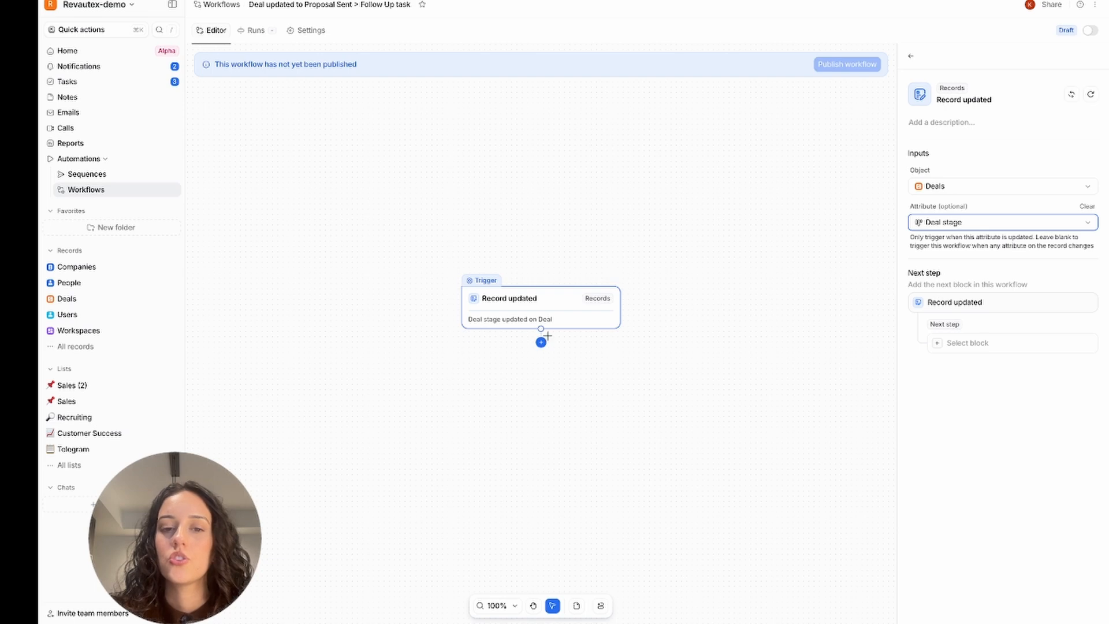
Add a Filter block after the trigger with the condition New value is Proposal Sent
click(541, 342)
scroll(964, 300, down, 8)
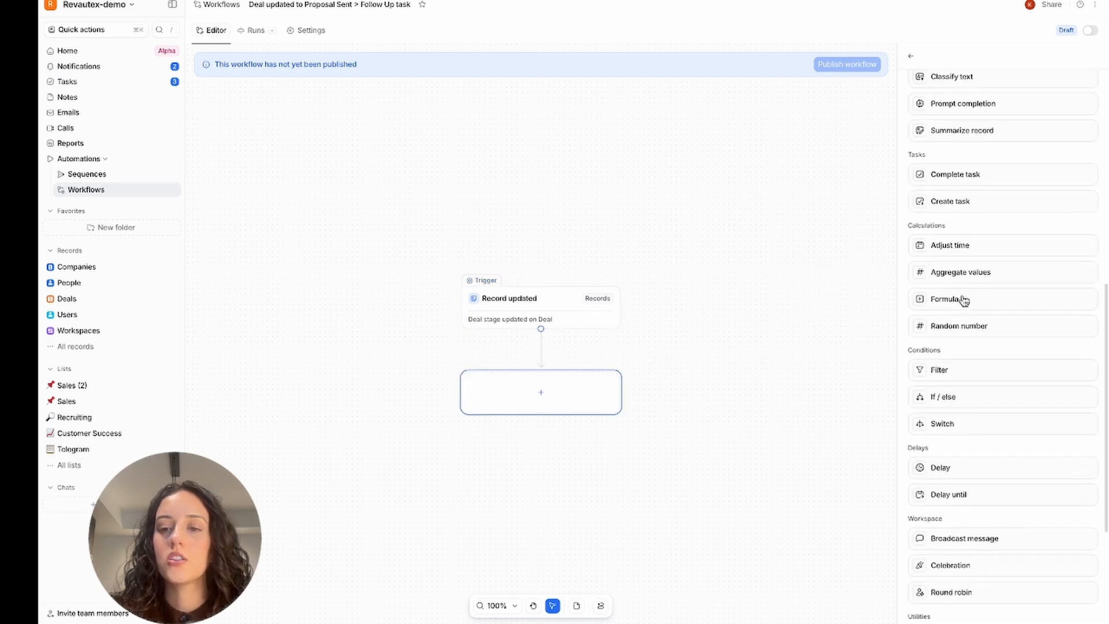
click(940, 351)
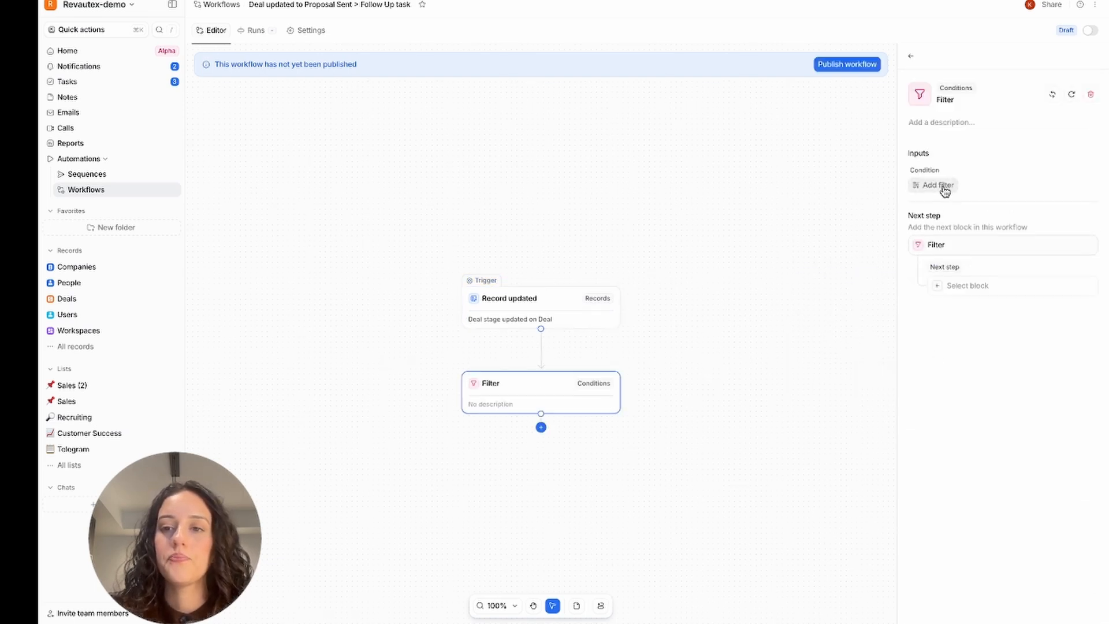
click(939, 185)
click(962, 260)
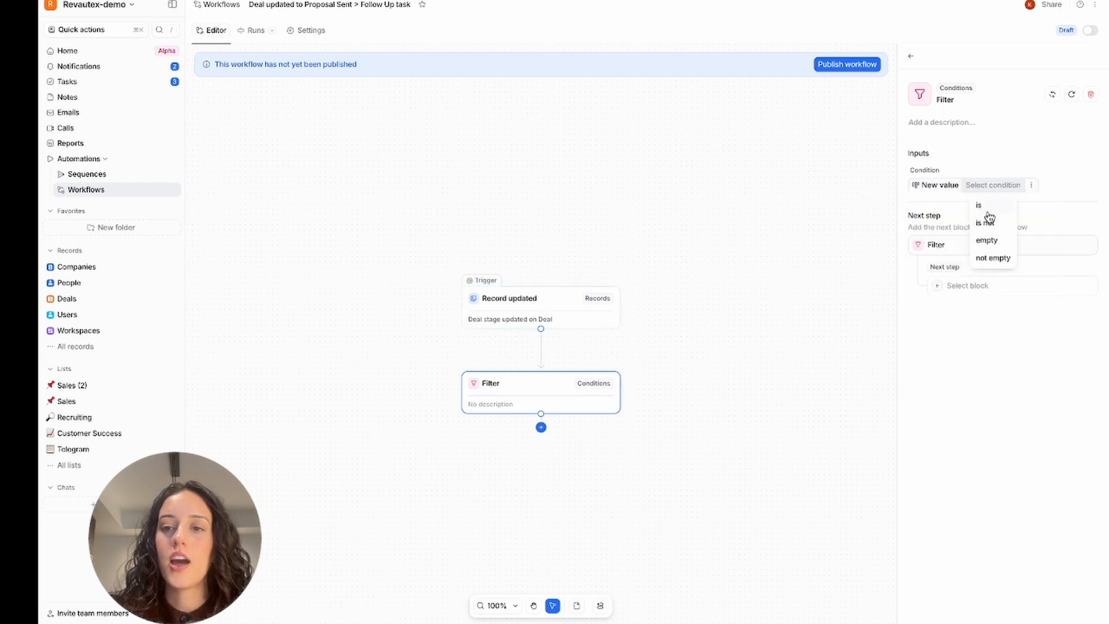
click(1017, 263)
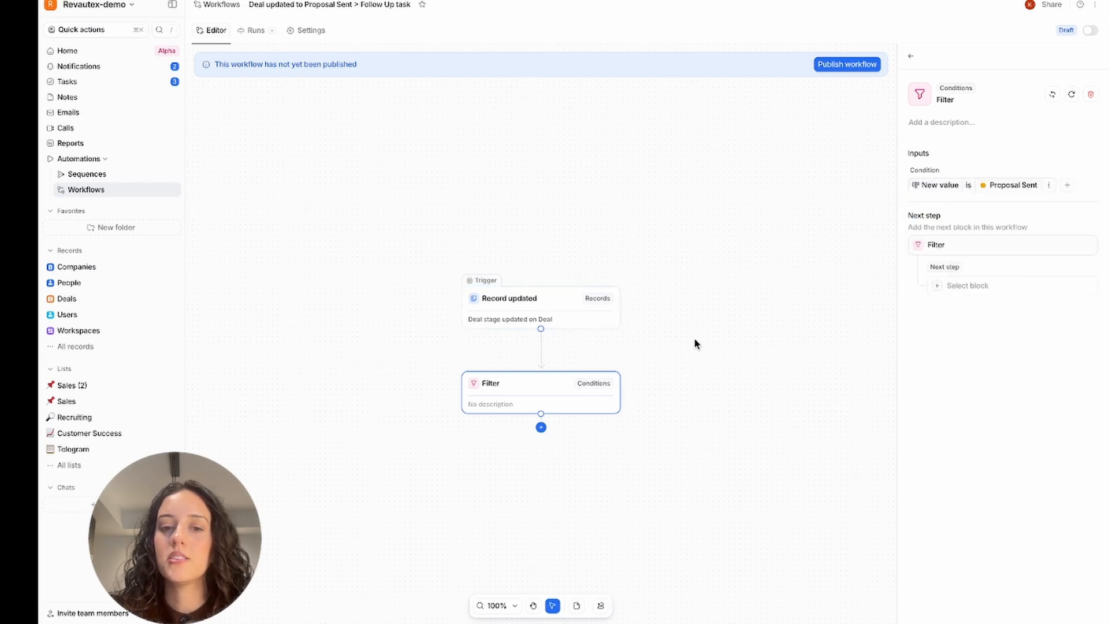
Add a Delay block after the filter and set it to wait 3 days
click(541, 427)
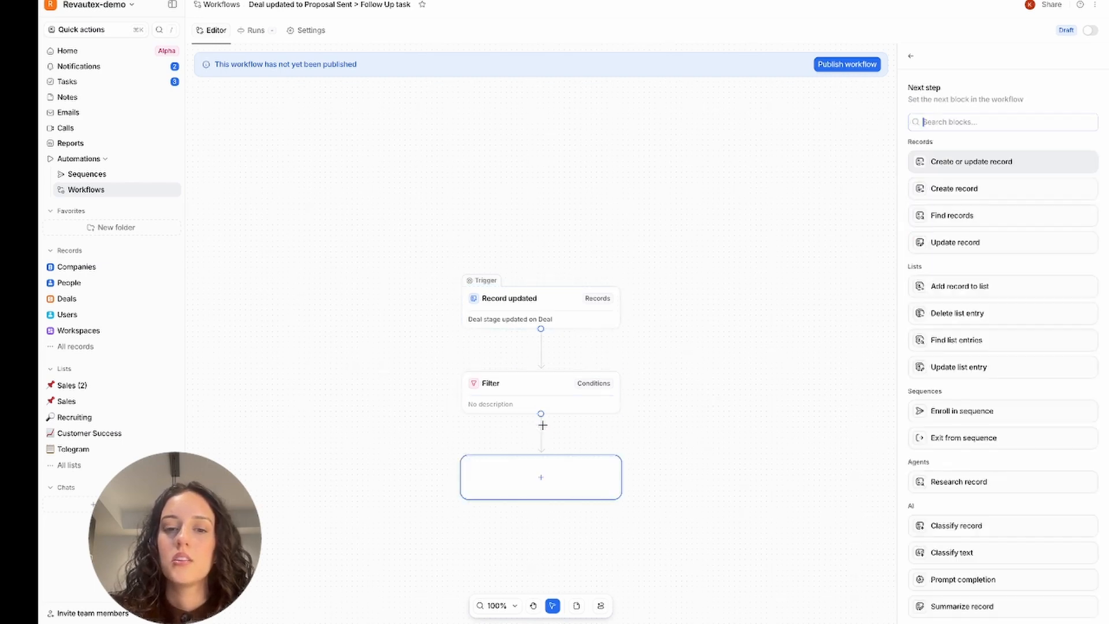
scroll(977, 448, down, 10)
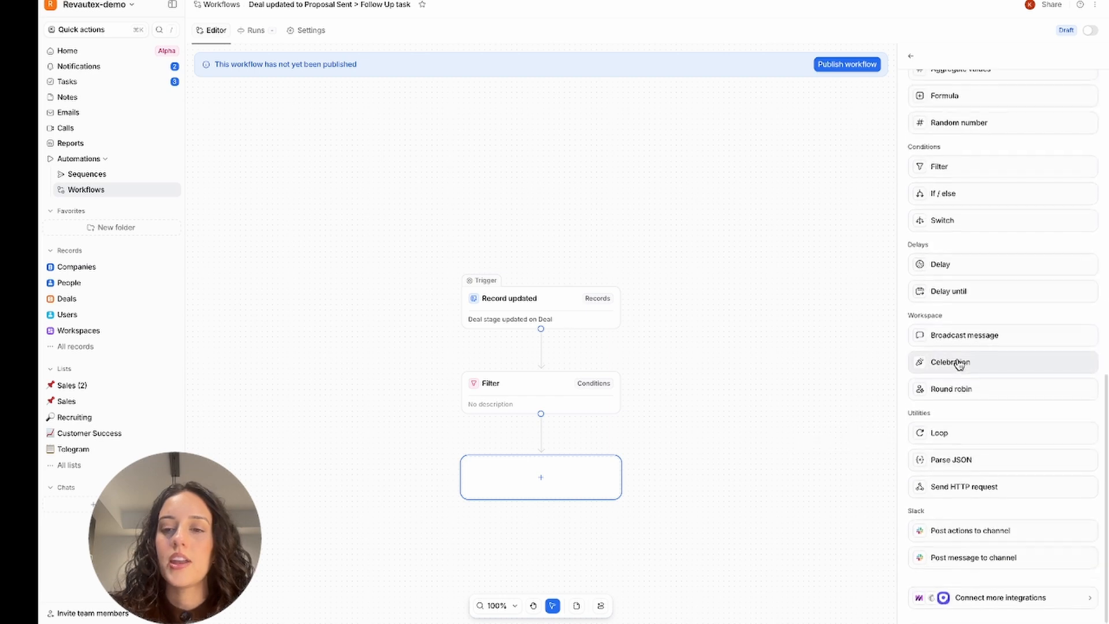
click(942, 266)
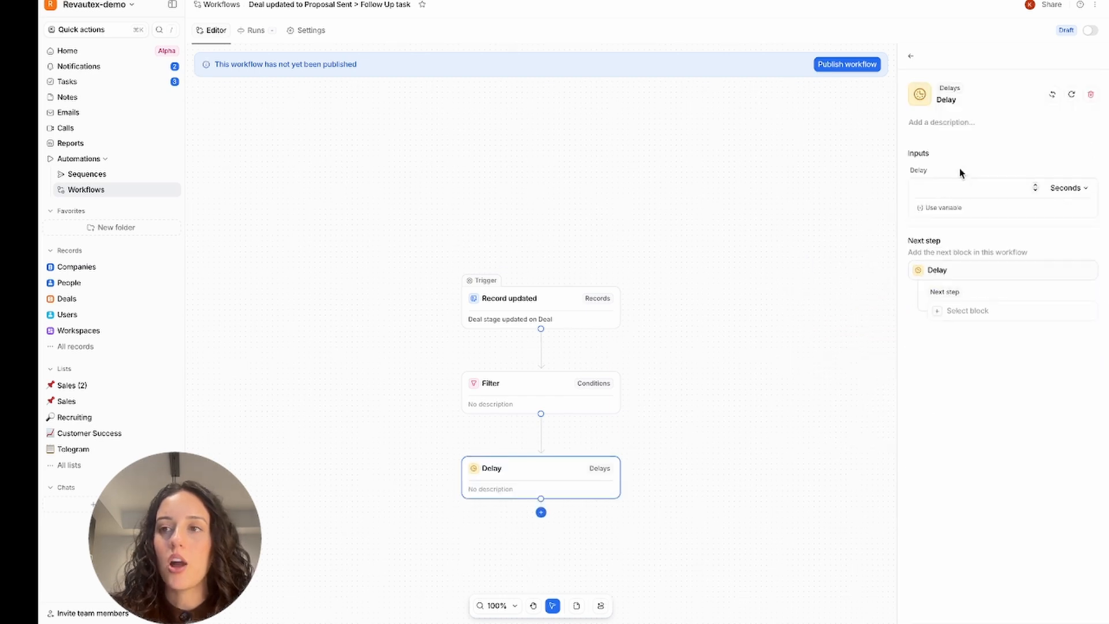
click(1064, 189)
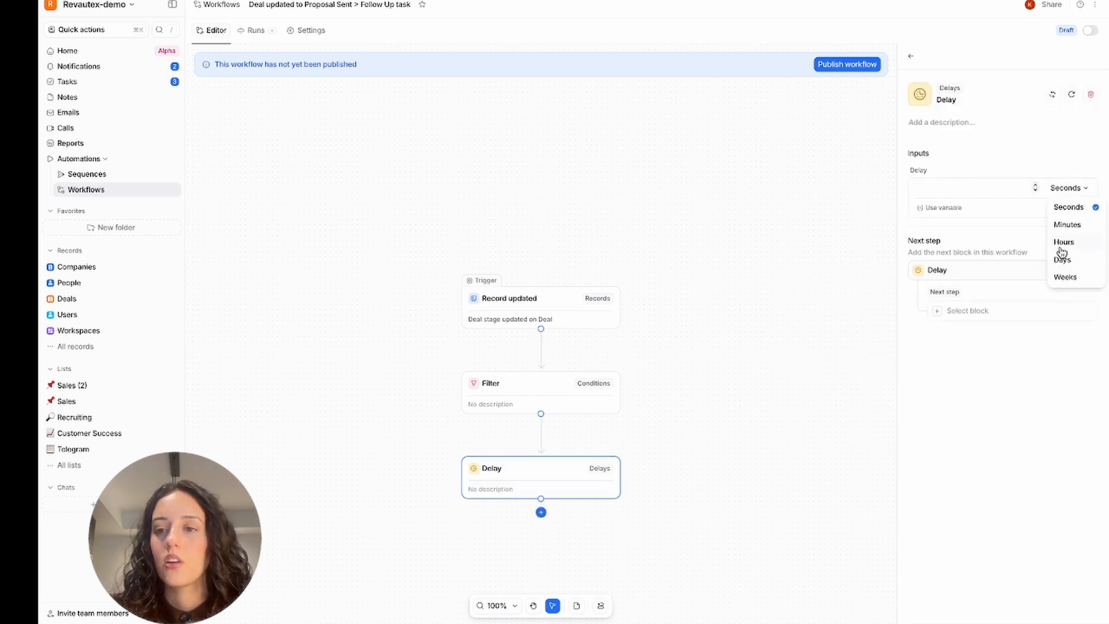
click(1058, 259)
click(969, 188)
text(3)
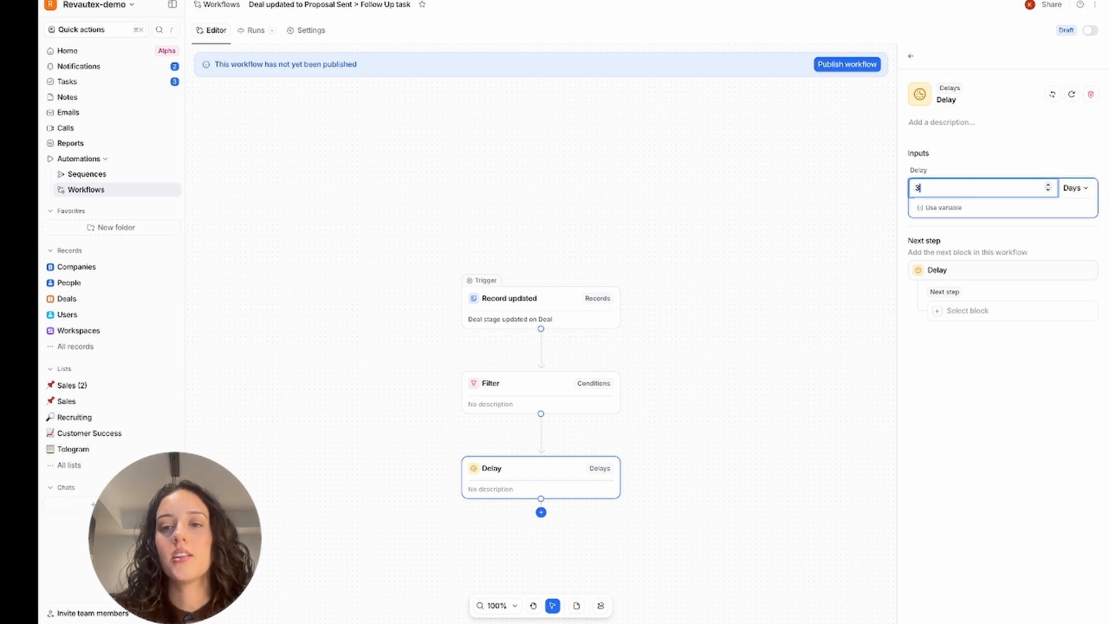
click(997, 463)
Add a second Filter block after the delay with the condition Updated record > Deal stage is Proposal Sent
click(541, 513)
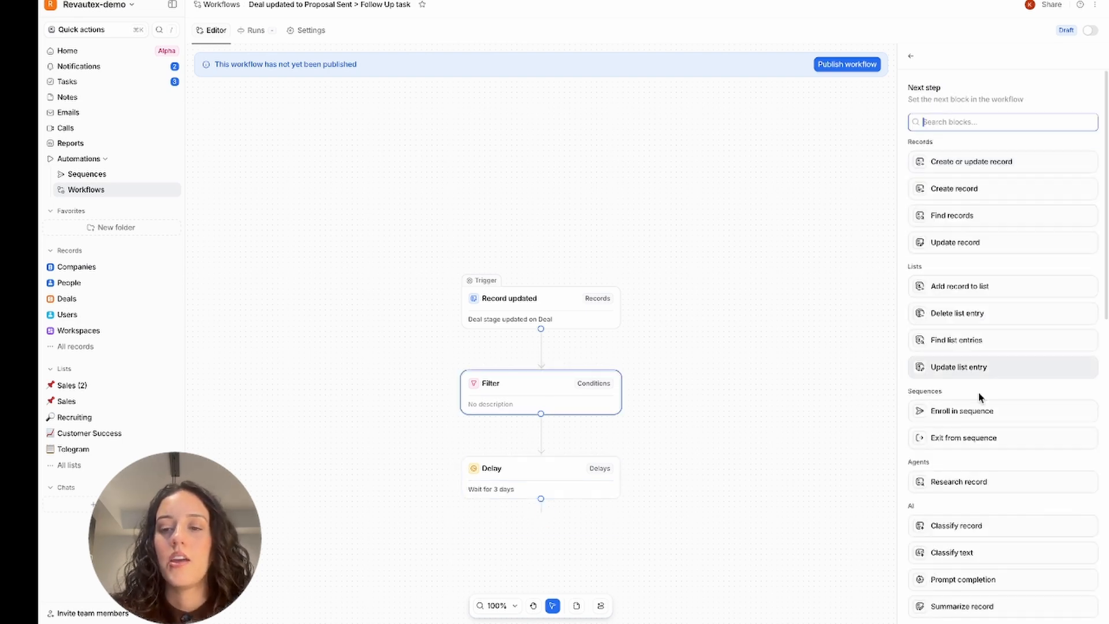
scroll(987, 392, down, 10)
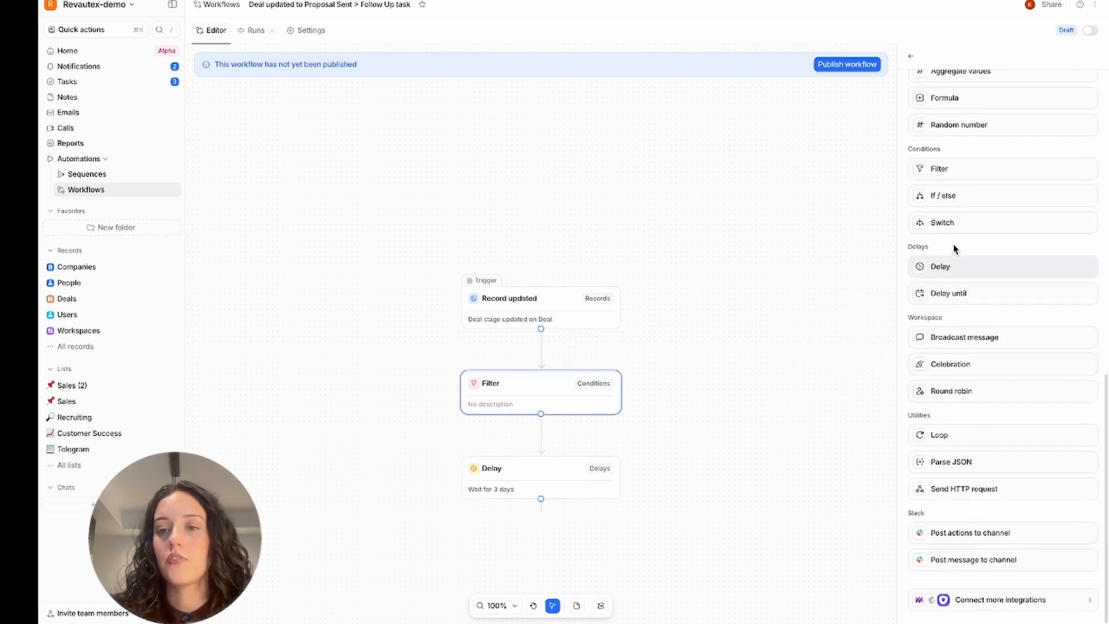
click(941, 168)
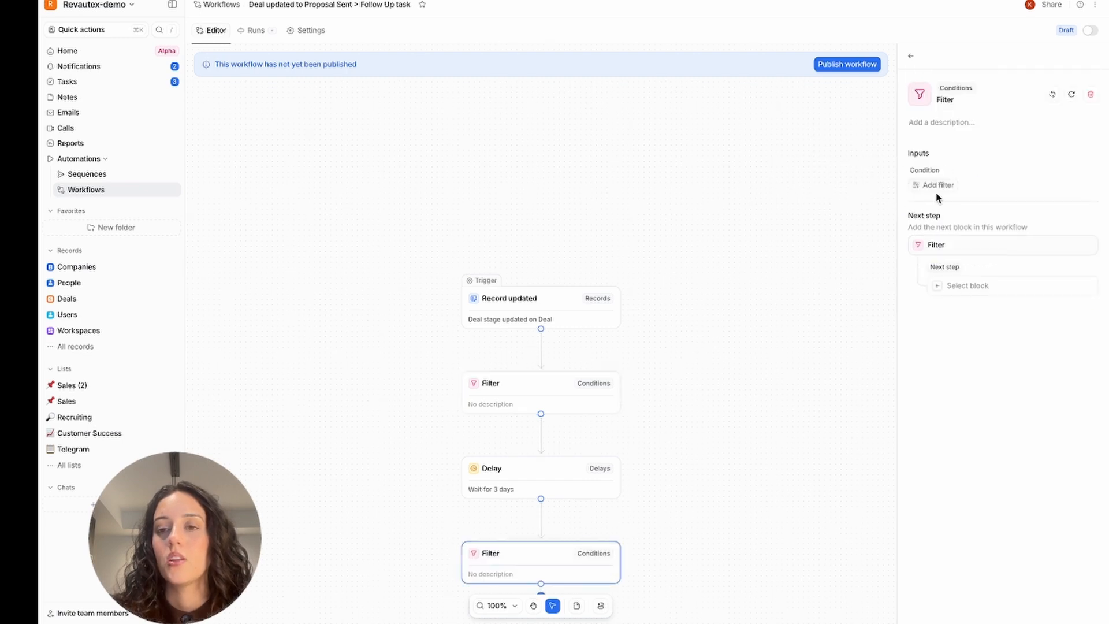
click(939, 185)
click(957, 241)
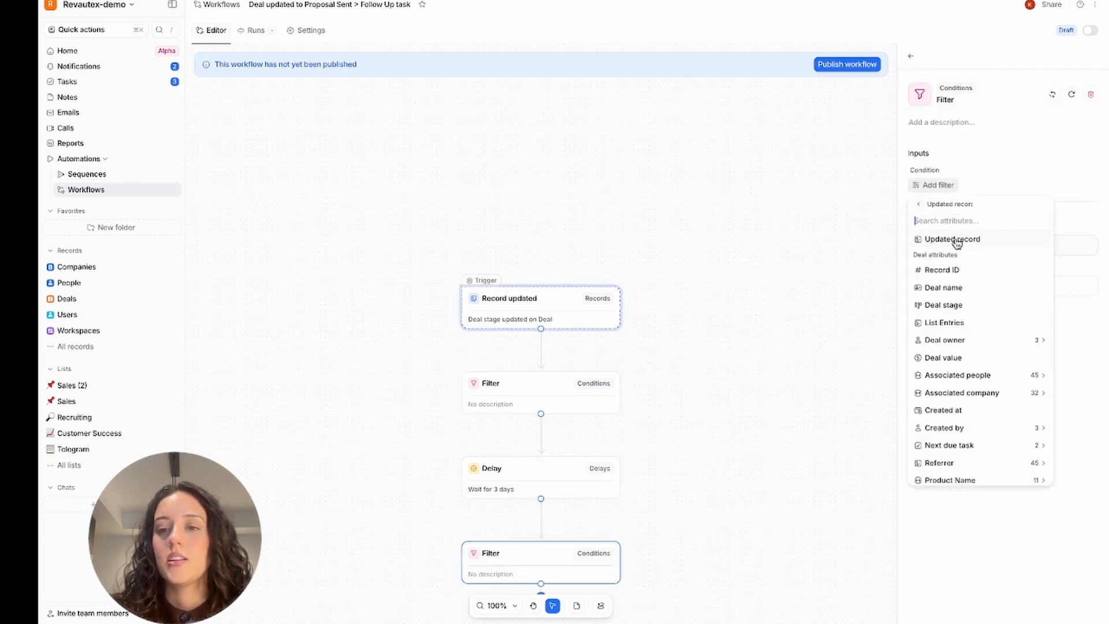
click(954, 306)
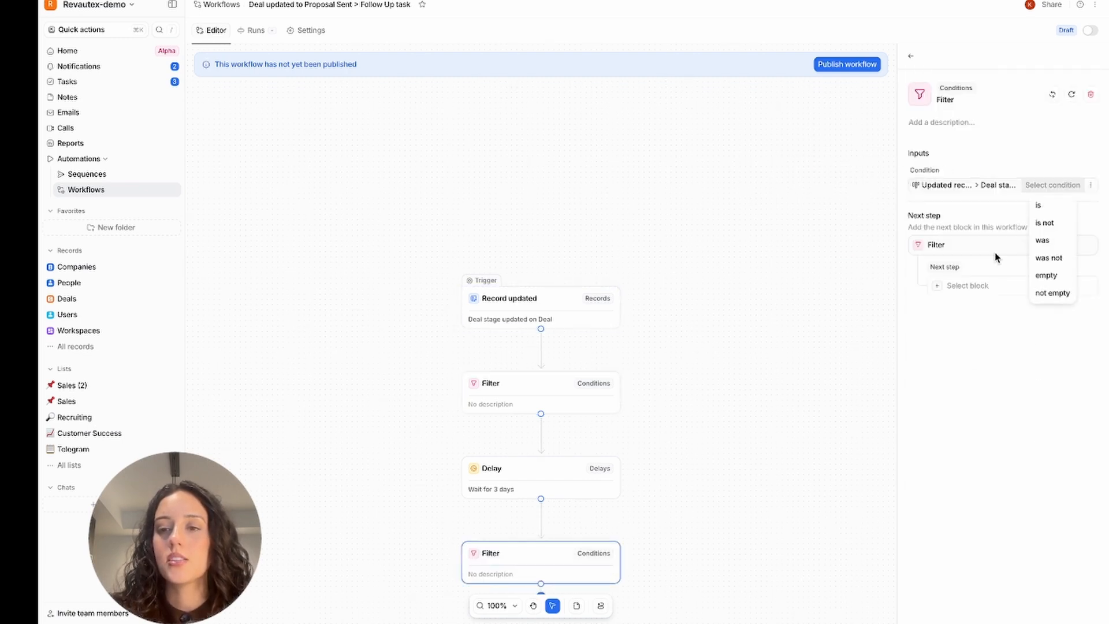
click(1046, 206)
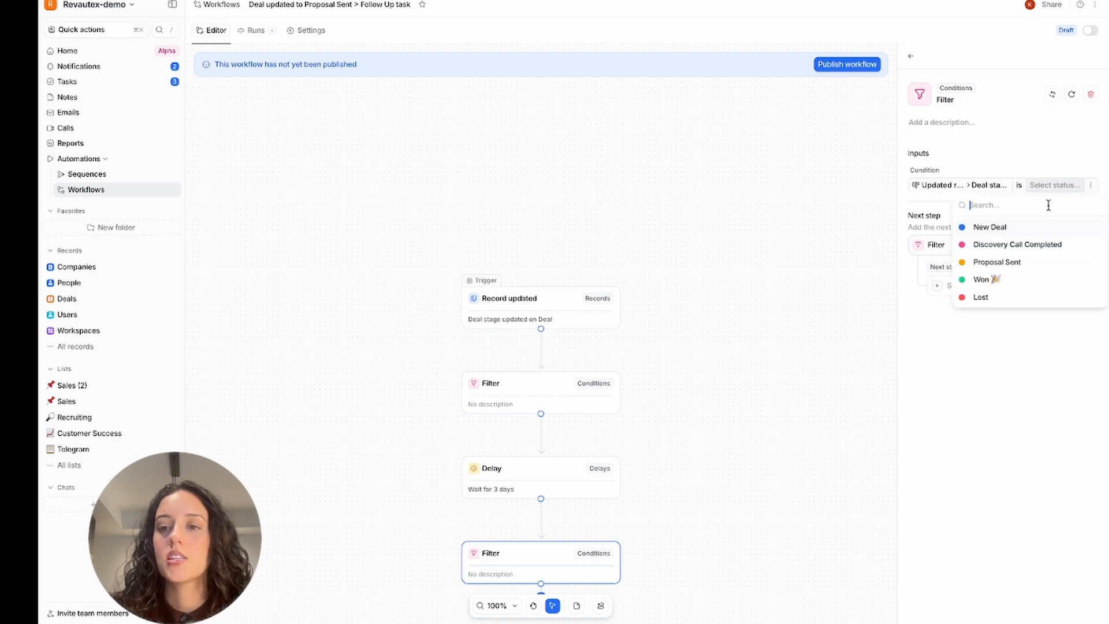
click(1007, 263)
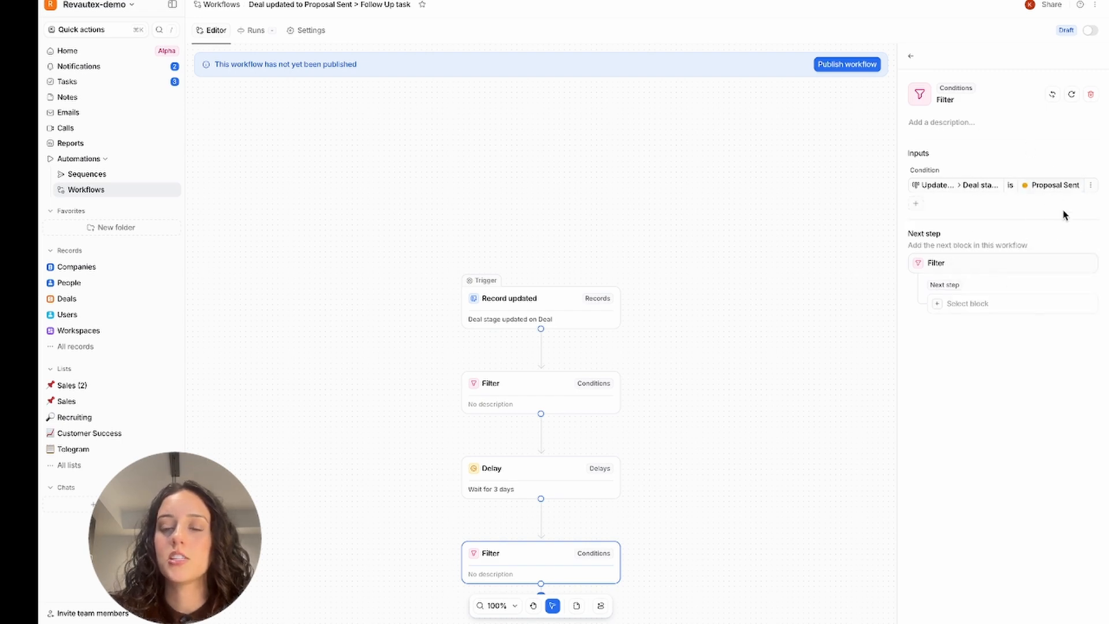
Move all four workflow blocks higher on the canvas and select the last Filter block
scroll(647, 409, down, 1)
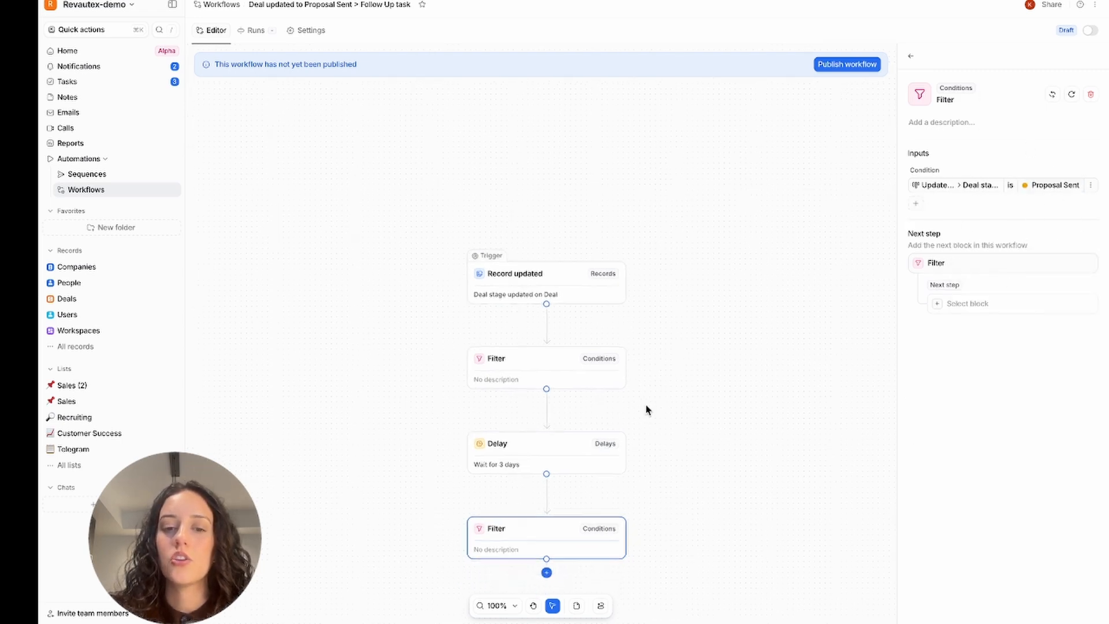
click(690, 558)
drag(689, 559, 466, 233)
drag(533, 273, 533, 167)
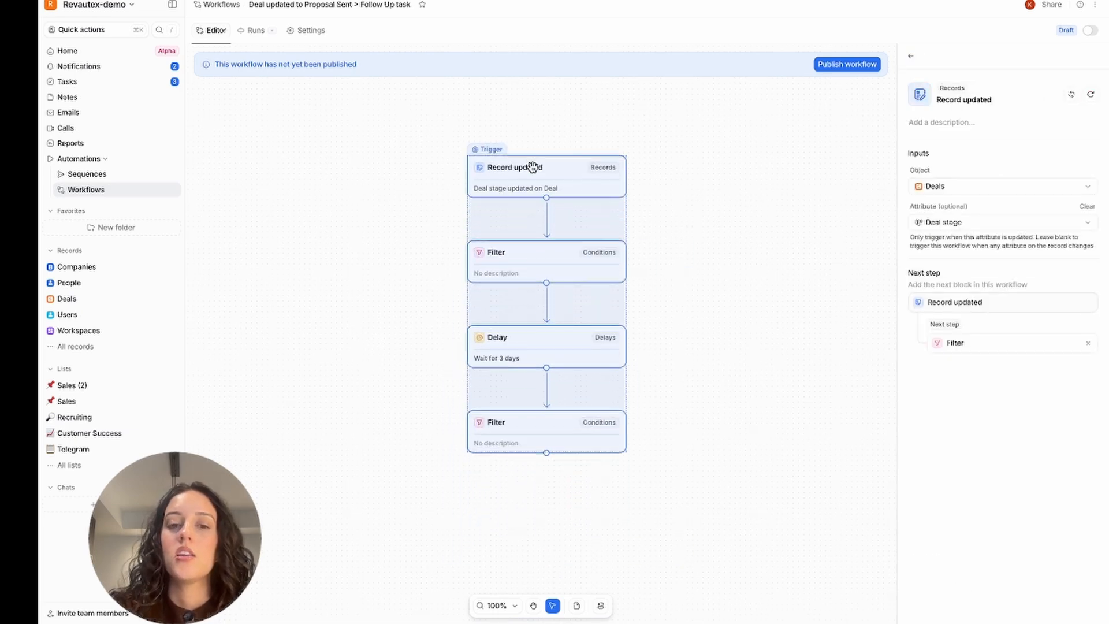
click(704, 322)
click(593, 429)
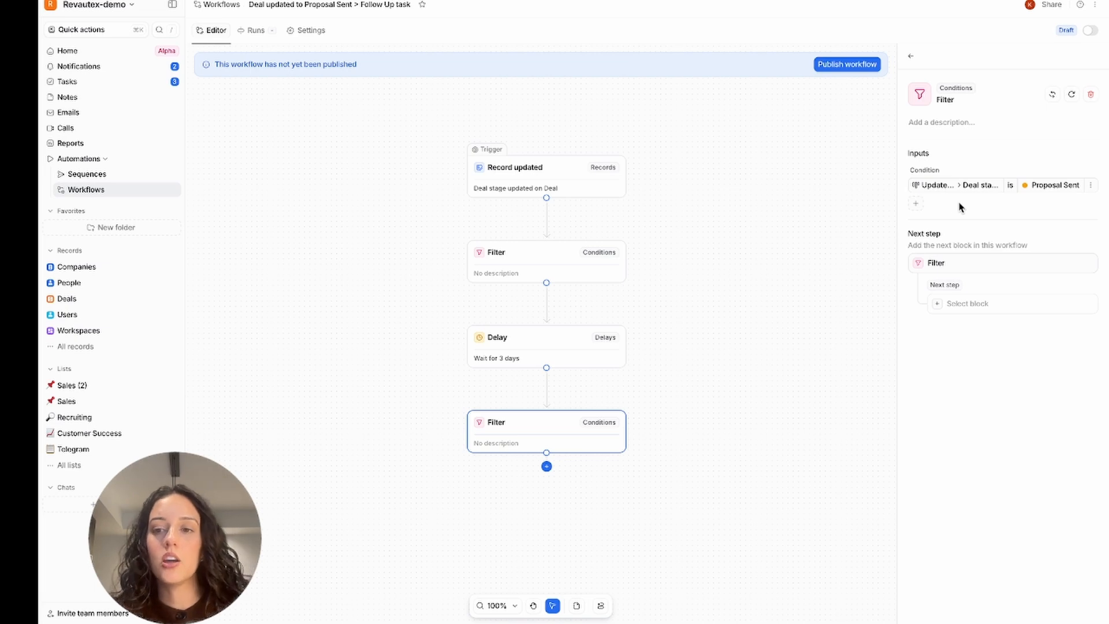
Add a Create task block after the second Filter and enter Follow Up as the task text
click(547, 467)
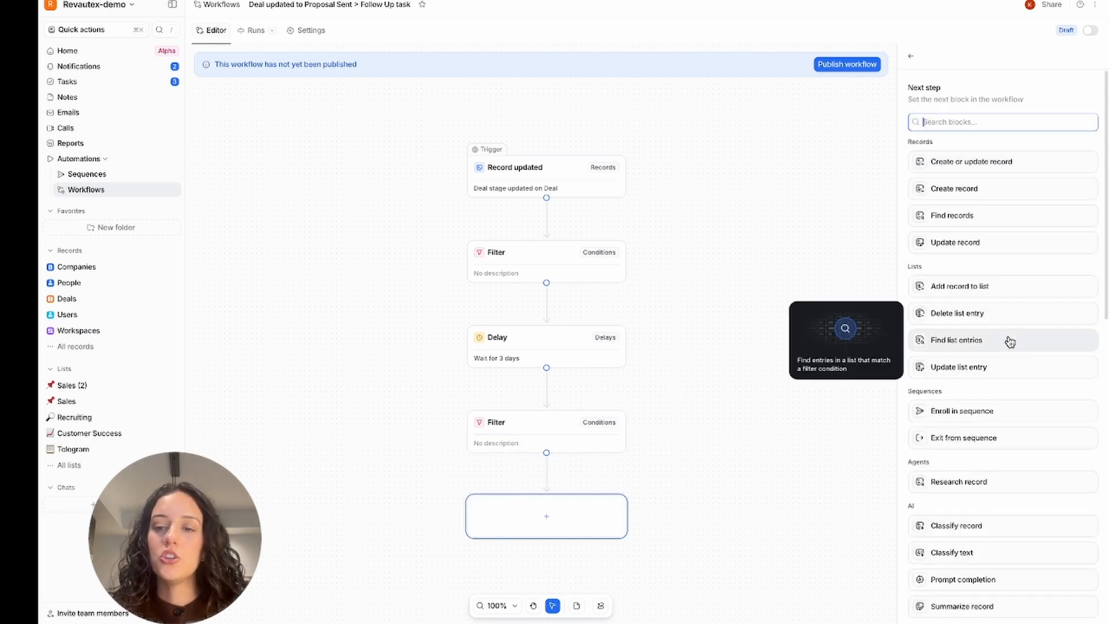
scroll(1010, 342, down, 10)
click(968, 243)
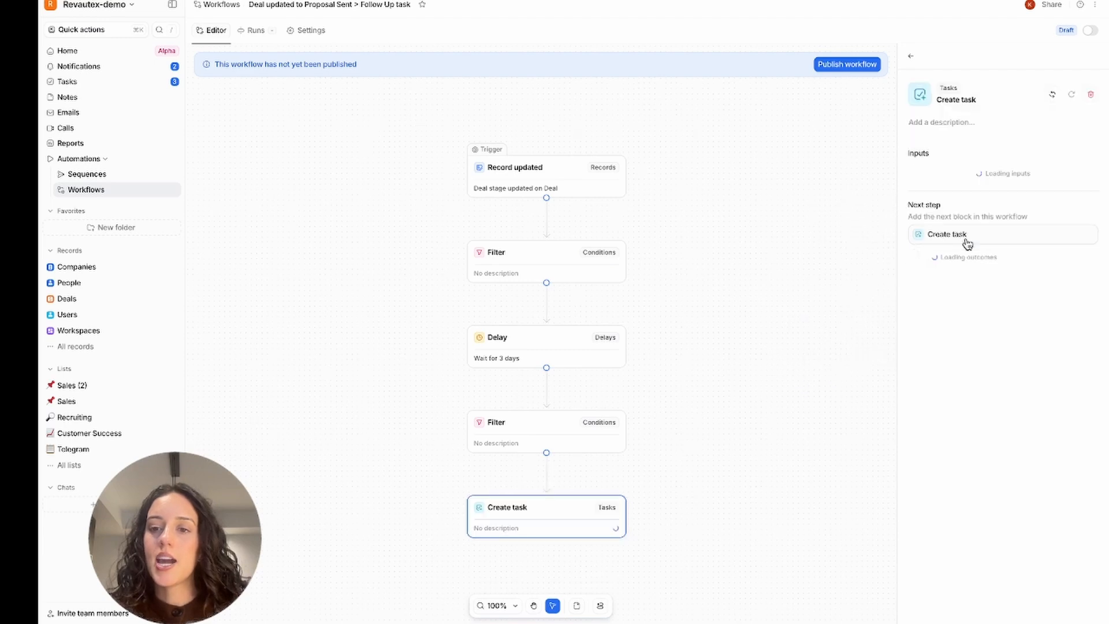
click(934, 189)
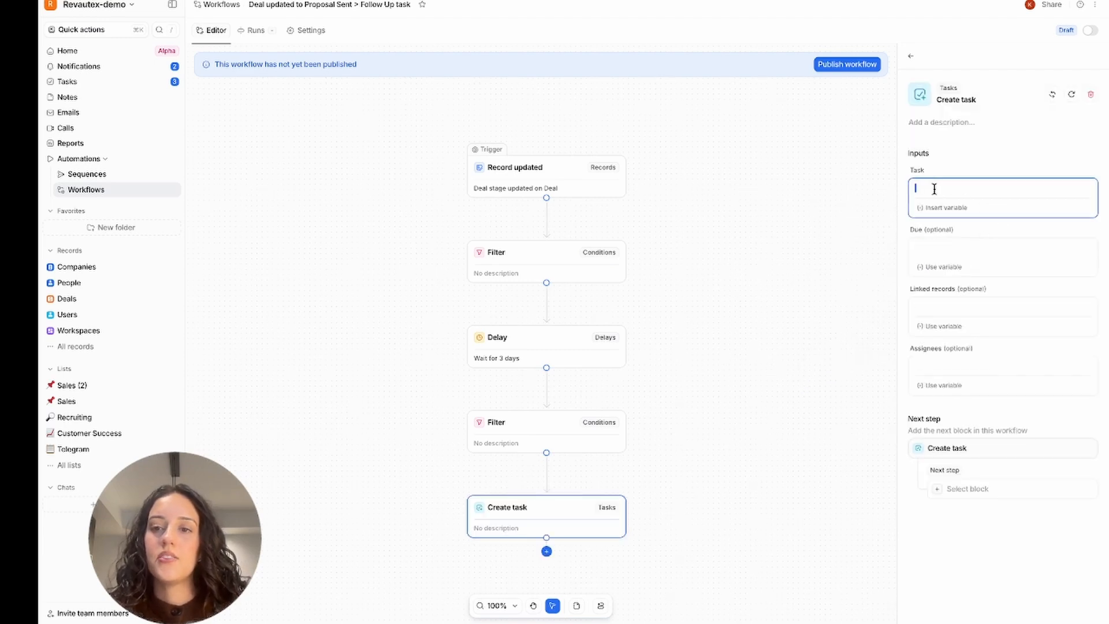
text(Follow Up)
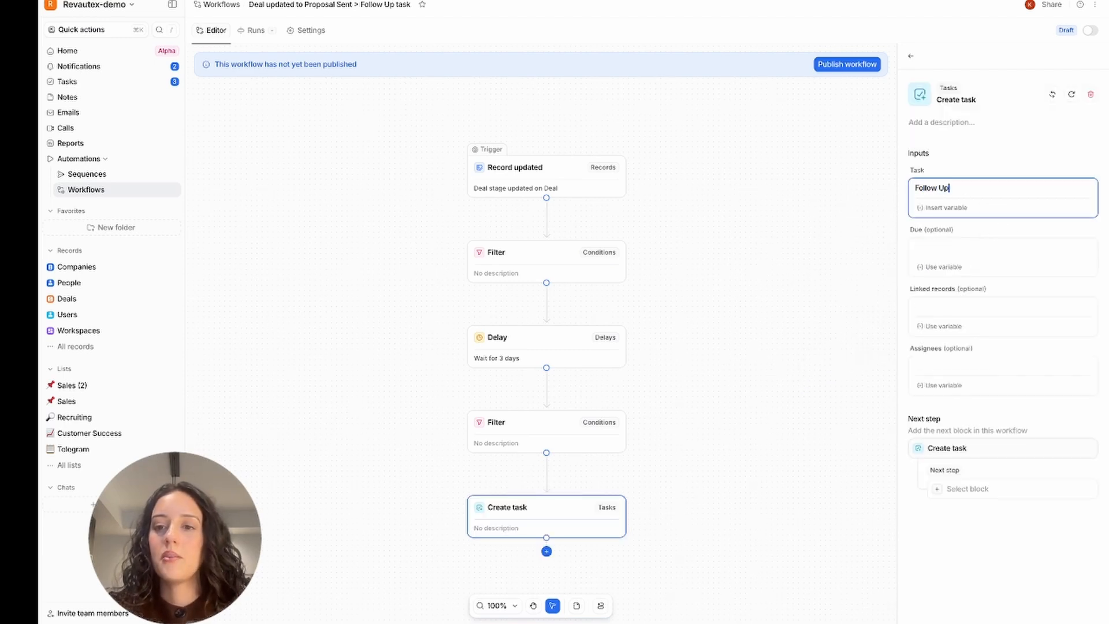
Link the task to the Updated record variable and assign it to Updated record > Deal owner
click(944, 326)
click(959, 378)
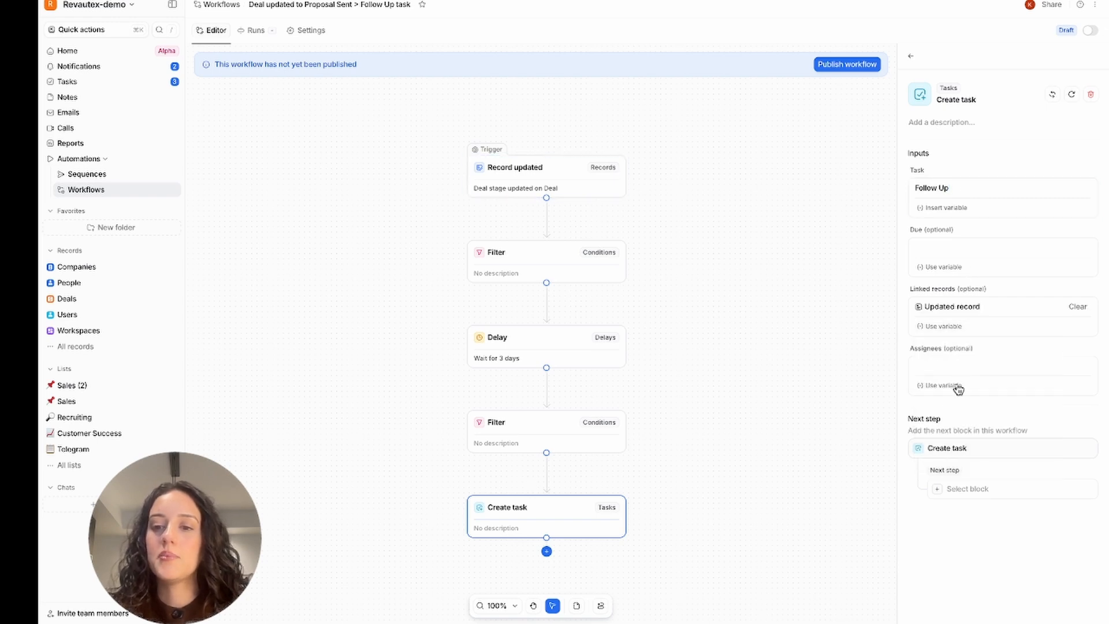
click(943, 385)
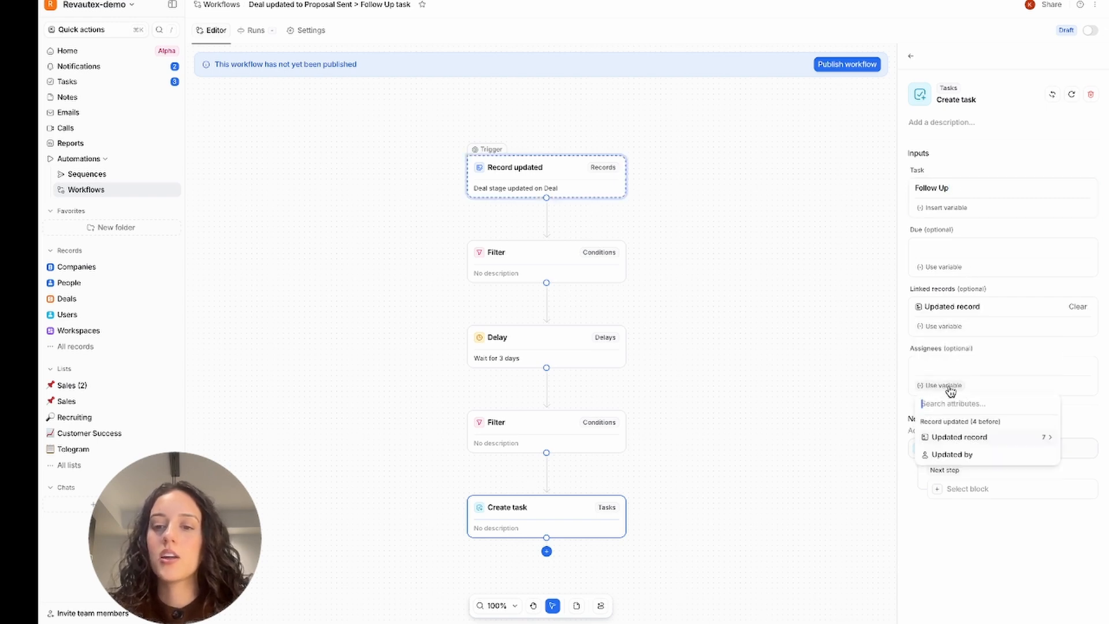
click(975, 440)
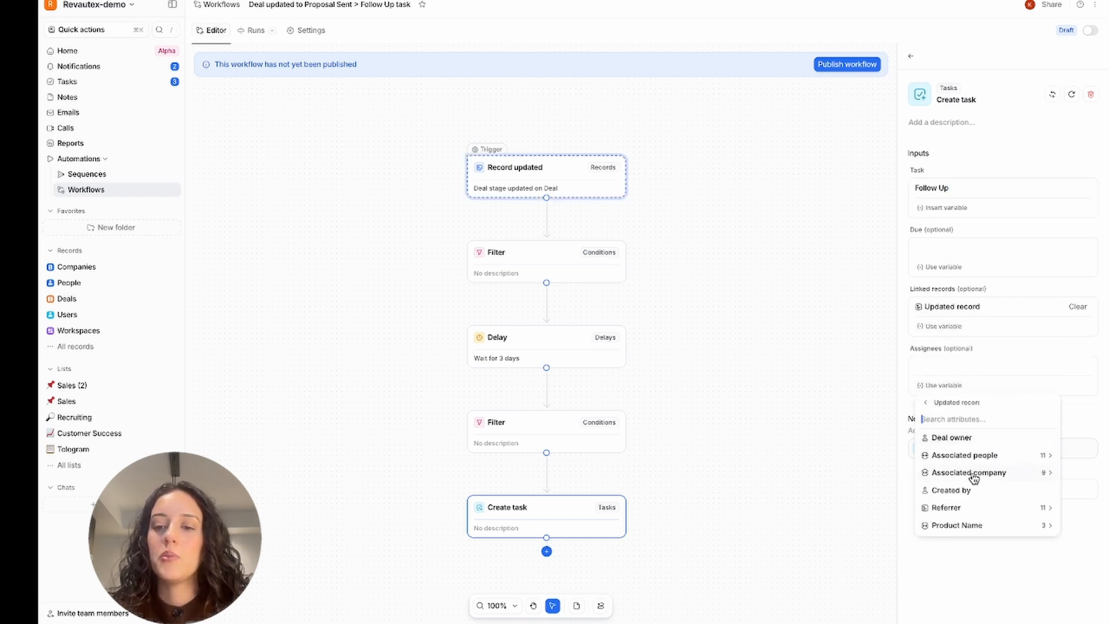
click(967, 438)
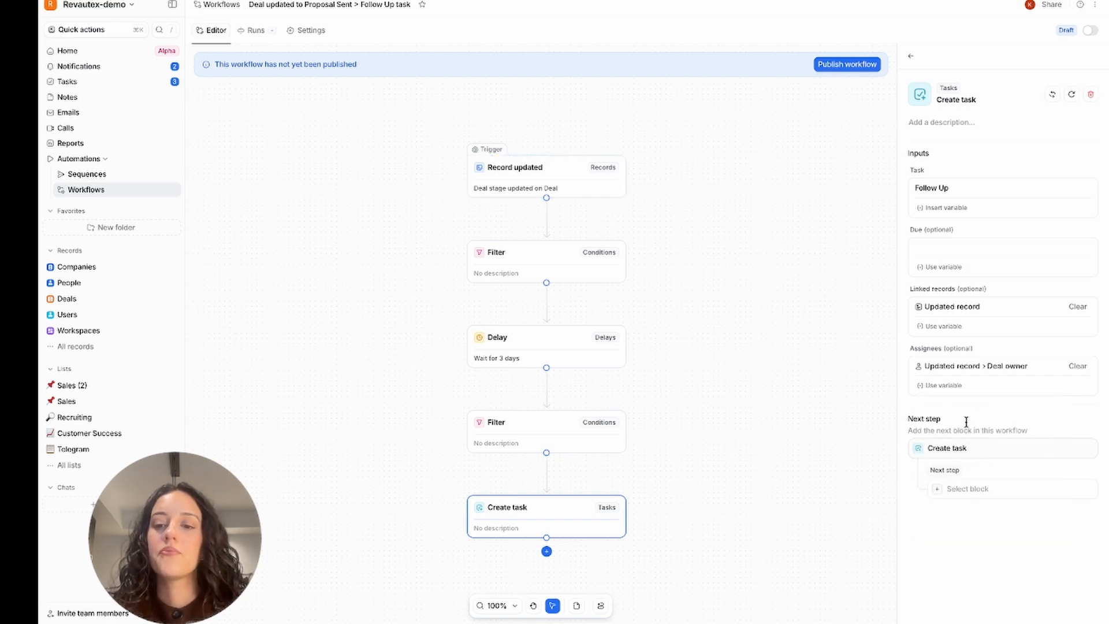
Try the Updated at variable as the task's due date, and clear it again
click(952, 250)
click(978, 234)
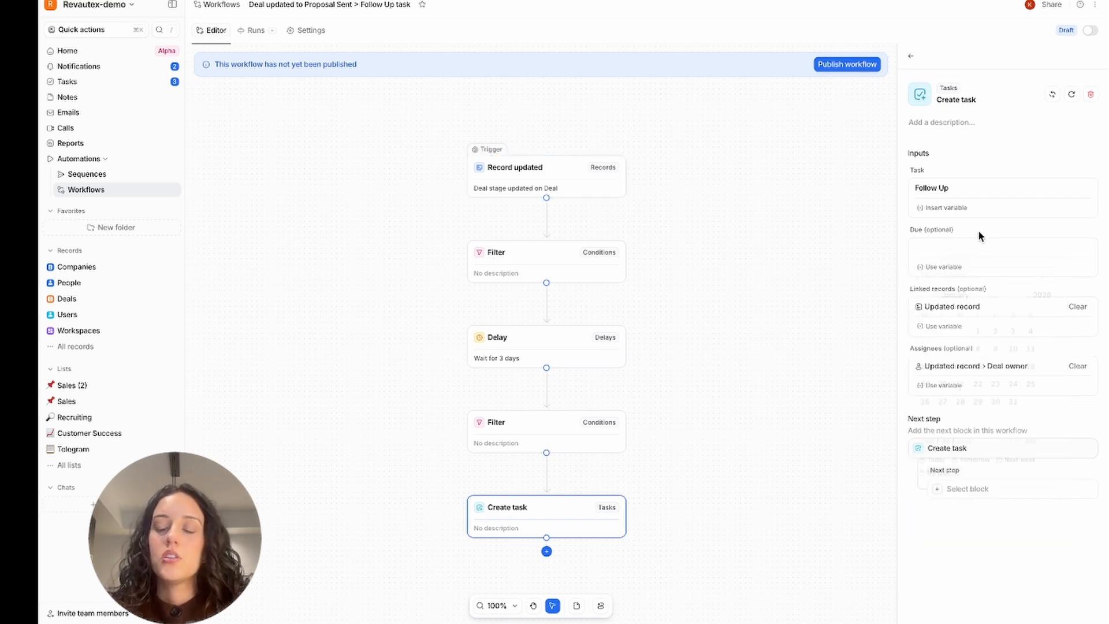
click(955, 270)
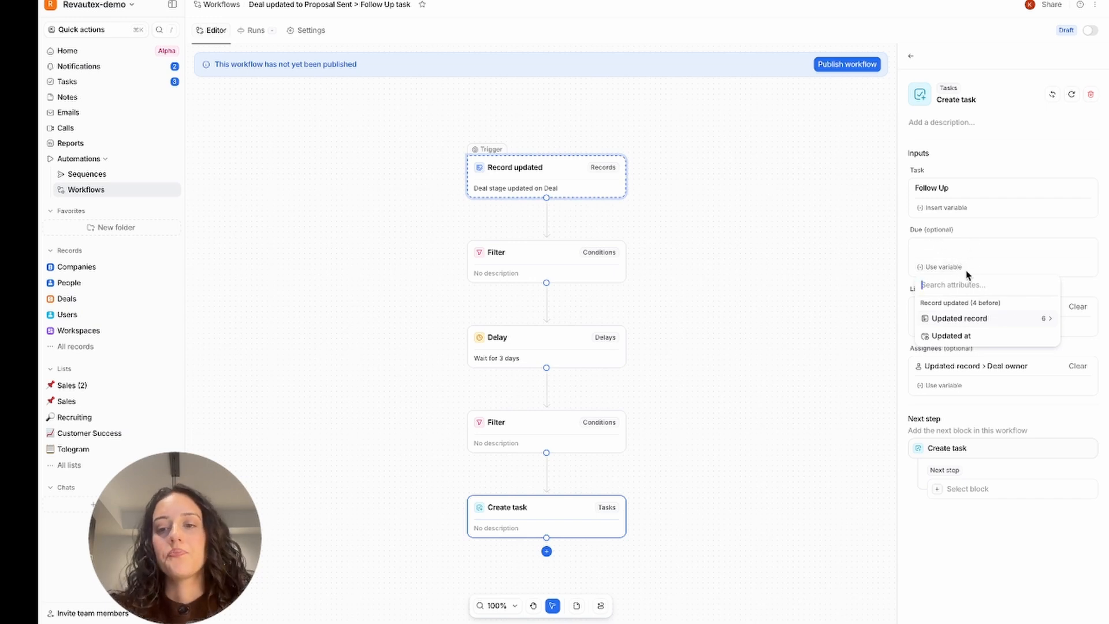
click(963, 318)
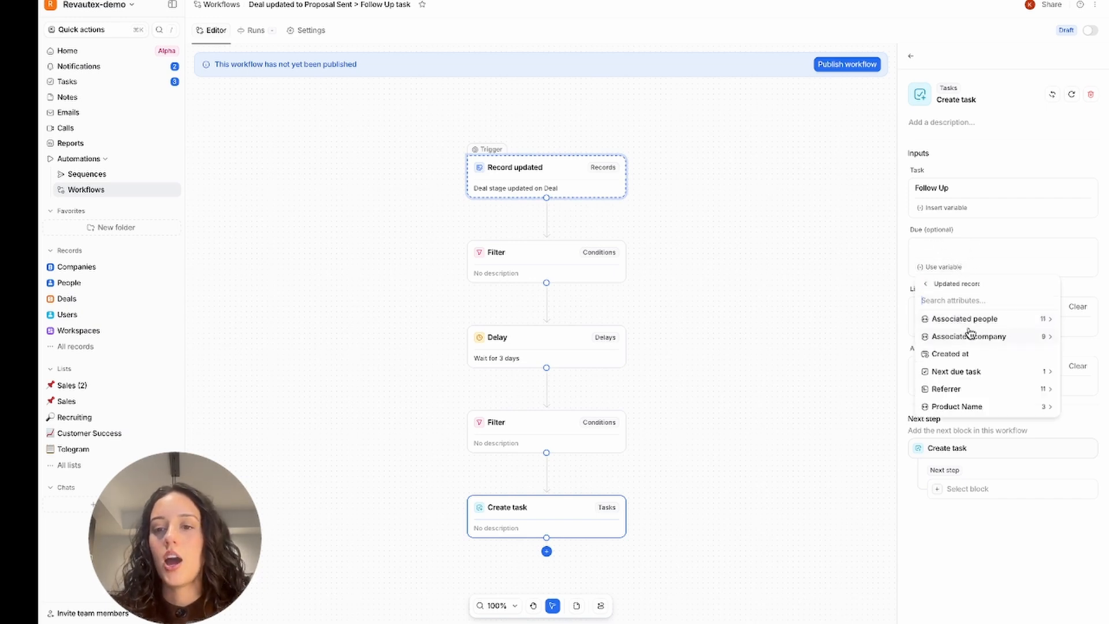
click(927, 288)
click(951, 336)
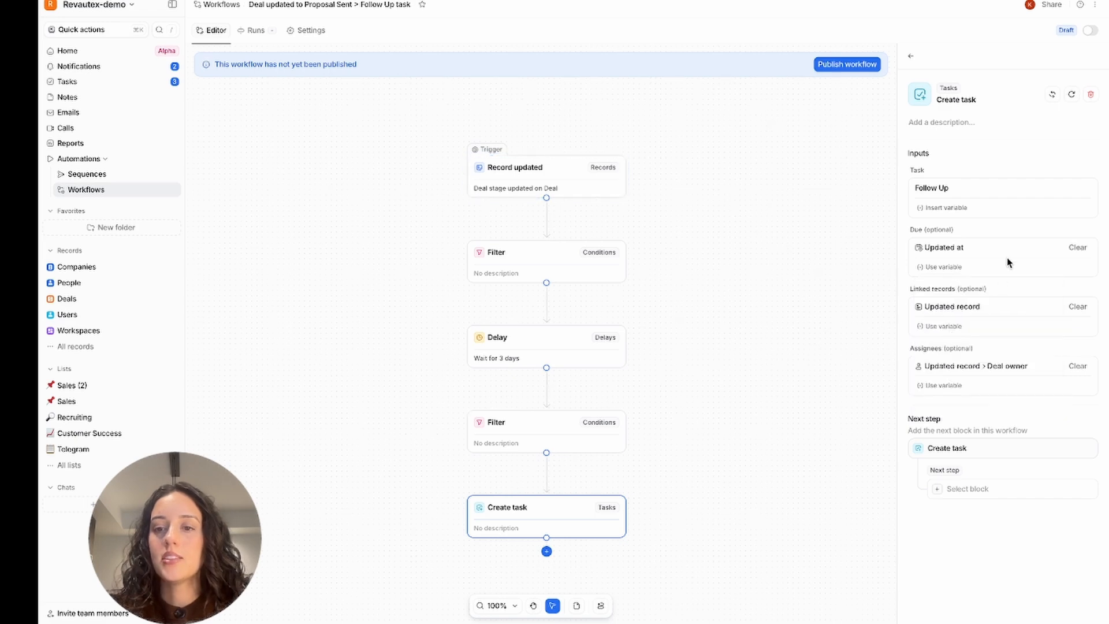
scroll(647, 462, down, 1)
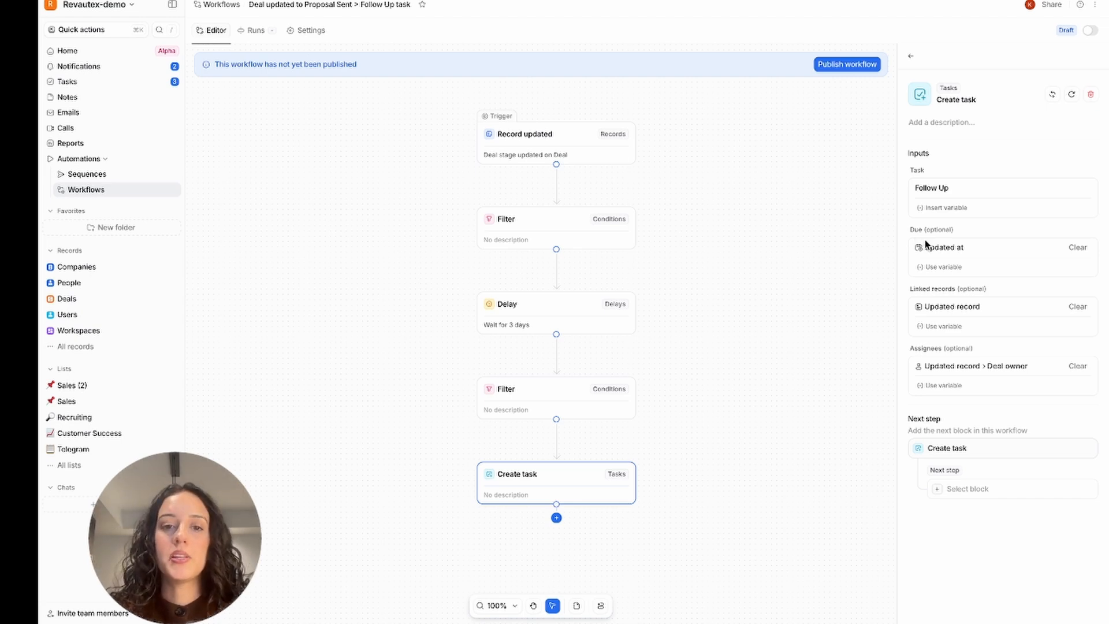
click(1080, 247)
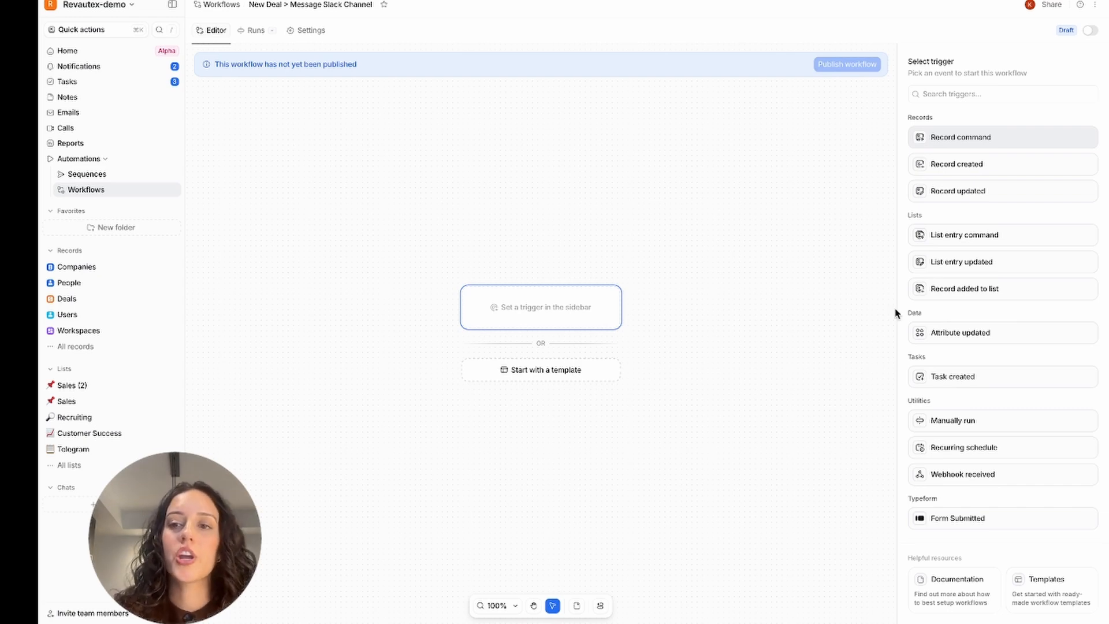
Set the New Deal > Message Slack Channel workflow's trigger to Record created on Deals and move the block higher on the canvas
click(971, 166)
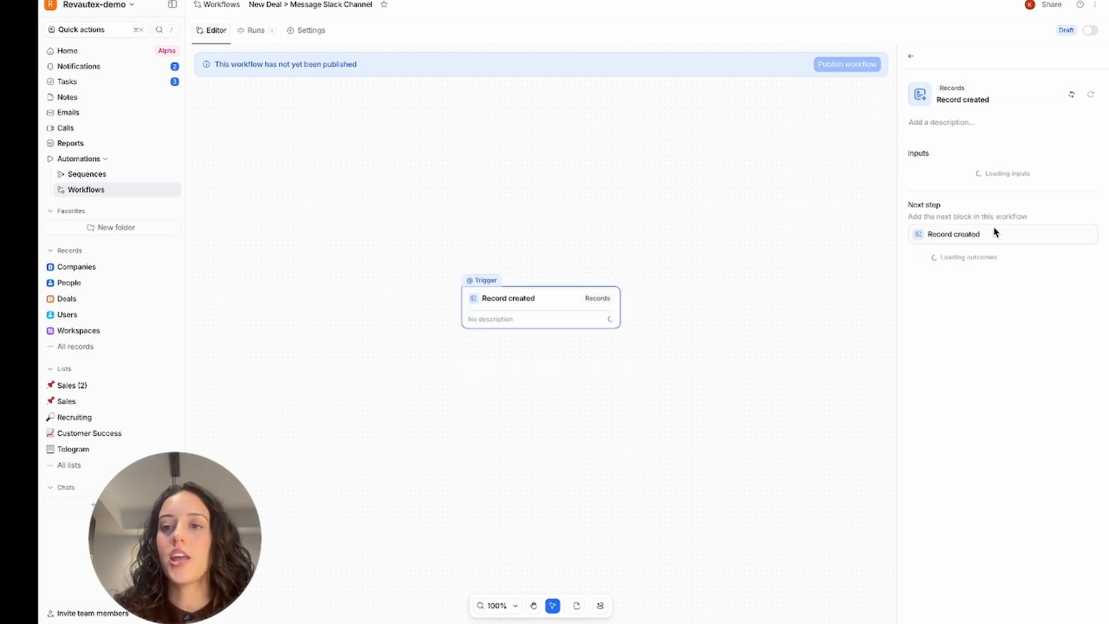
click(939, 185)
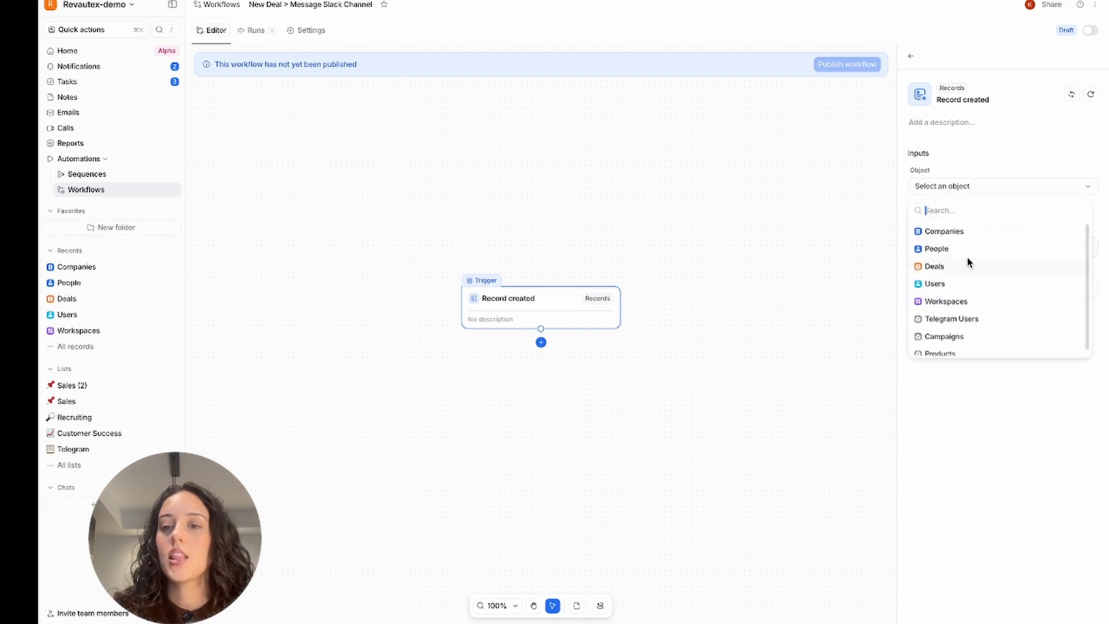
click(938, 267)
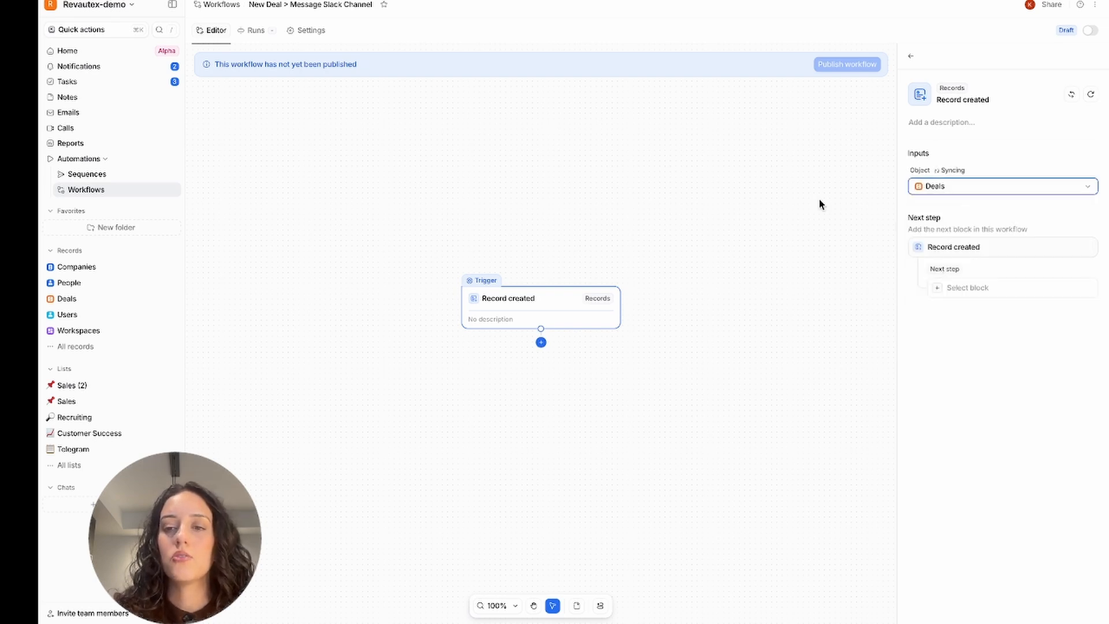
drag(539, 297, 534, 218)
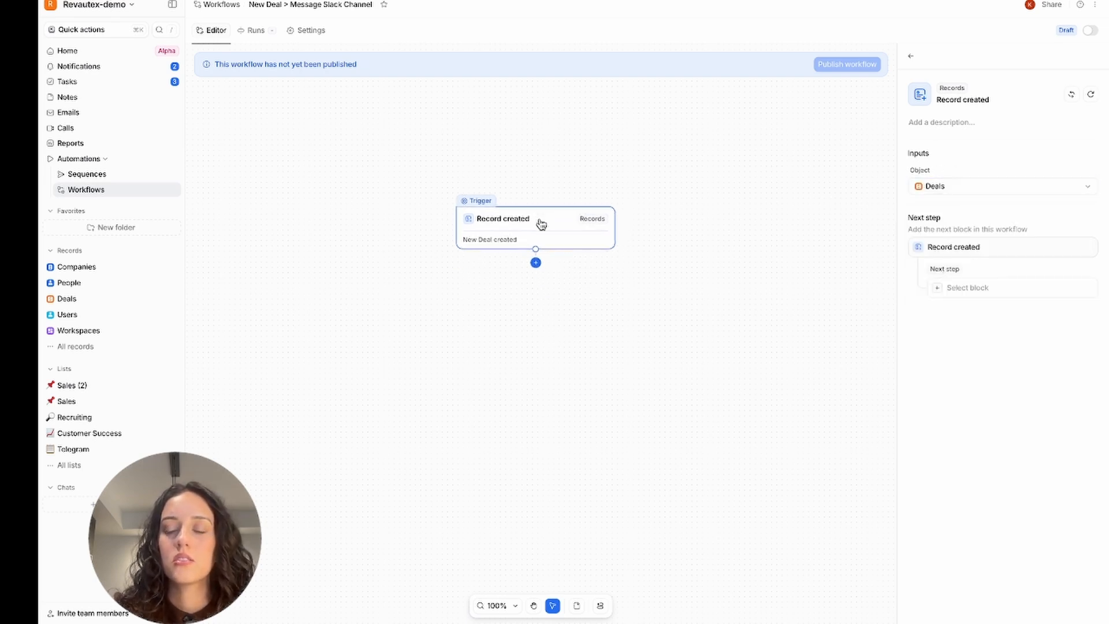
Add a Slack Post message to channel block after the Record created trigger and check its channel choices
click(536, 263)
scroll(973, 347, down, 12)
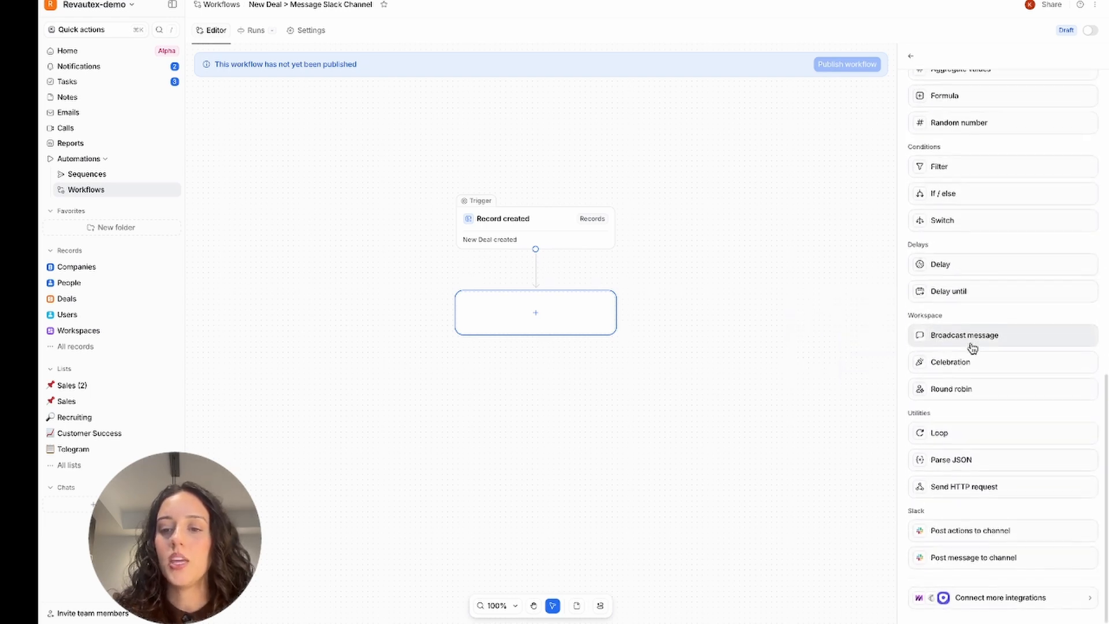
mouse_move(982, 559)
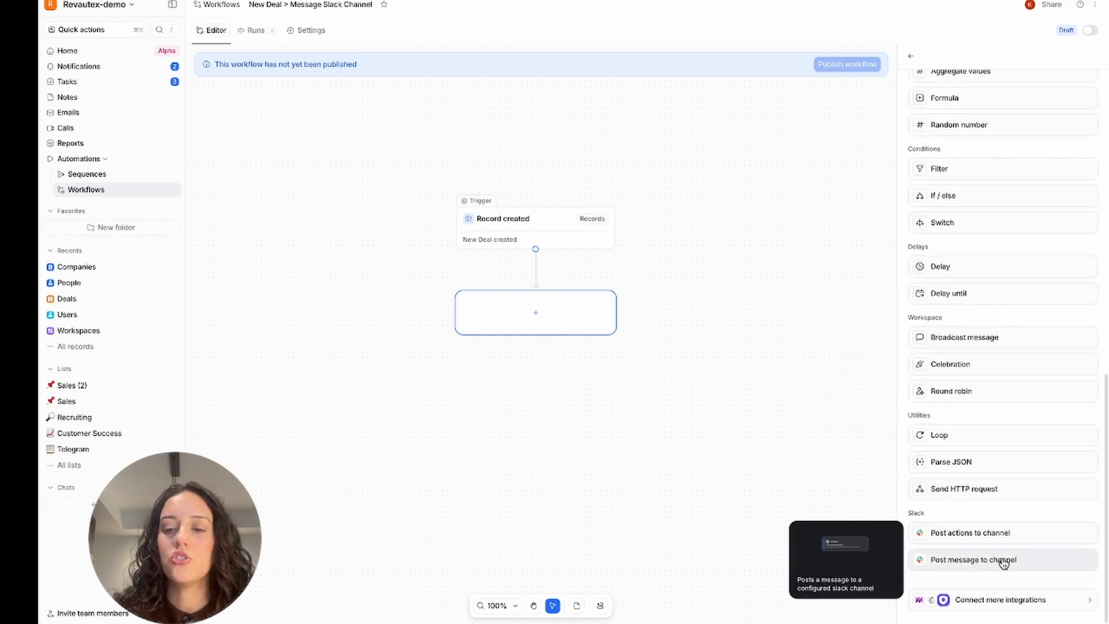
click(996, 561)
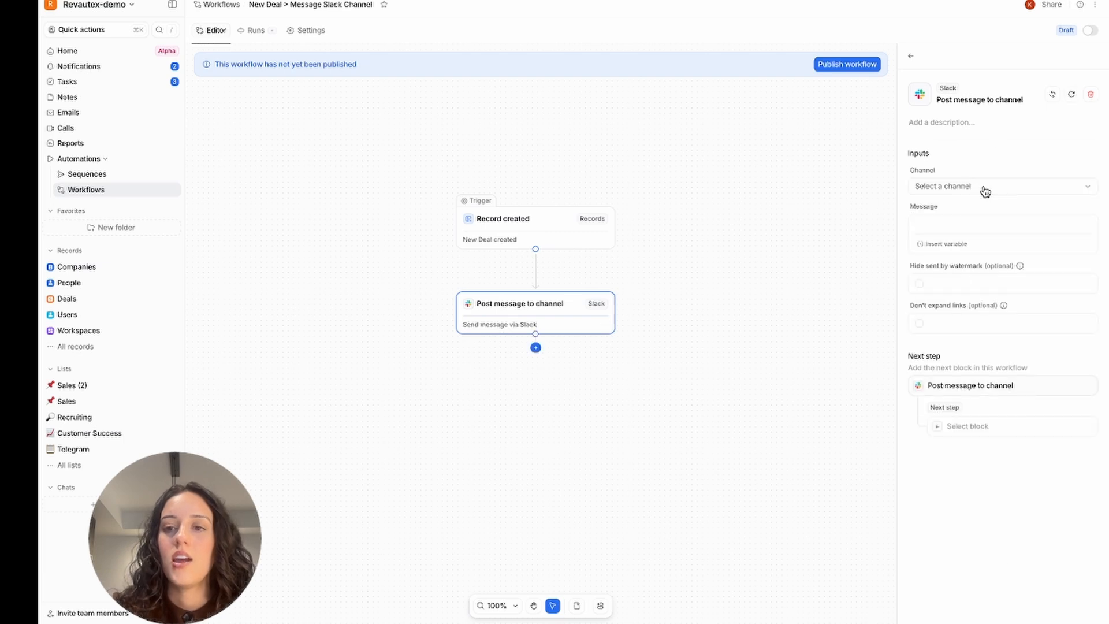
click(983, 187)
click(978, 161)
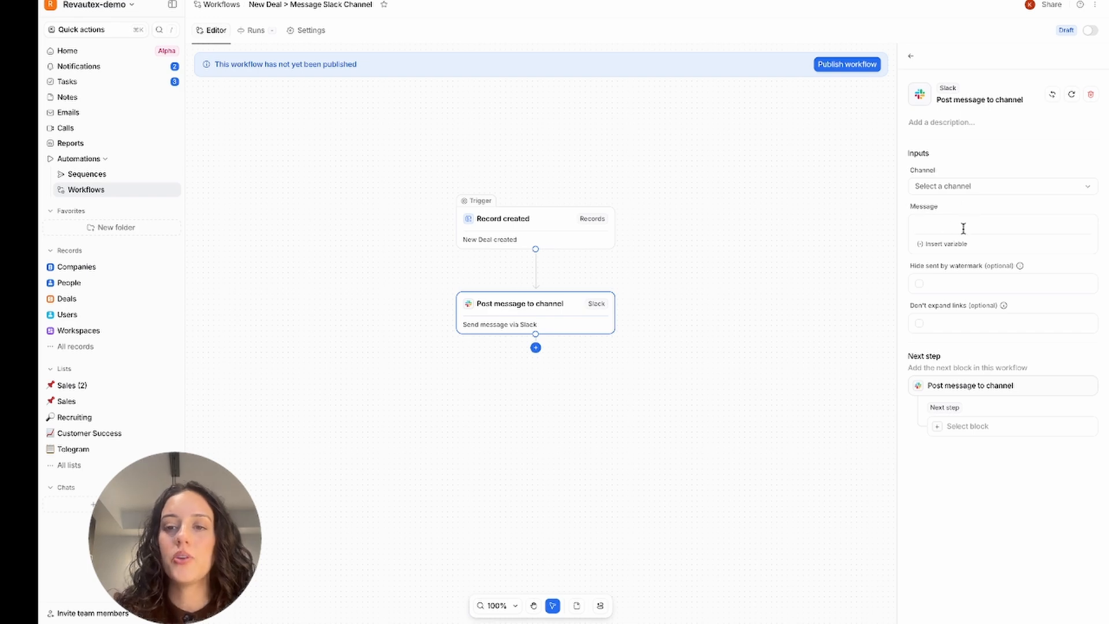
Write the Slack message as New Deal Created followed by the Created record > Deal name variable
click(944, 226)
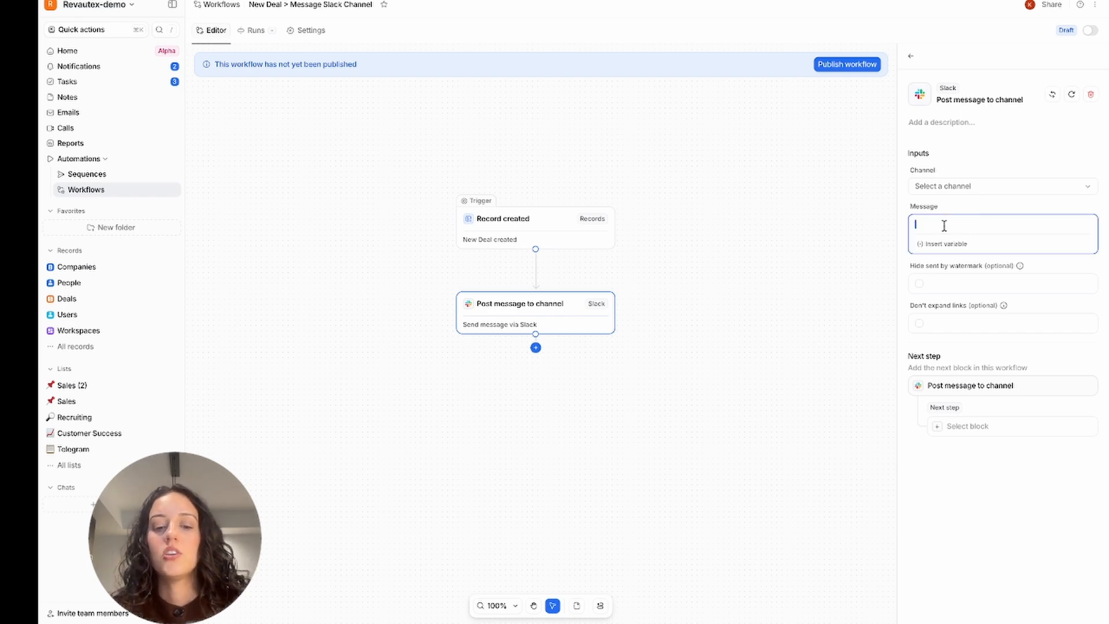
text(New De)
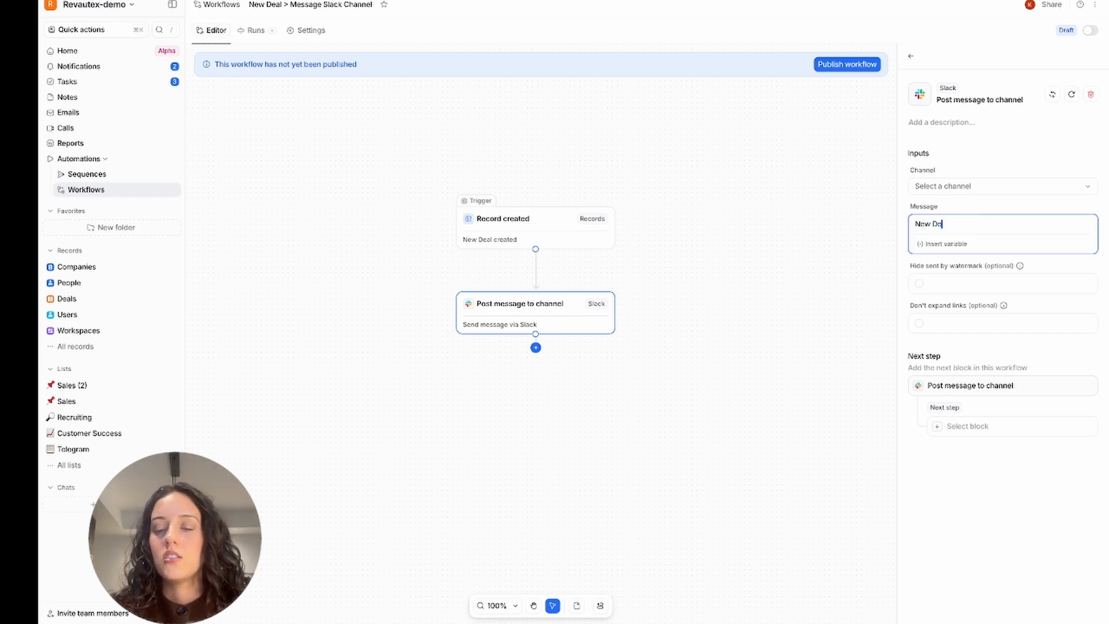
text(al Create)
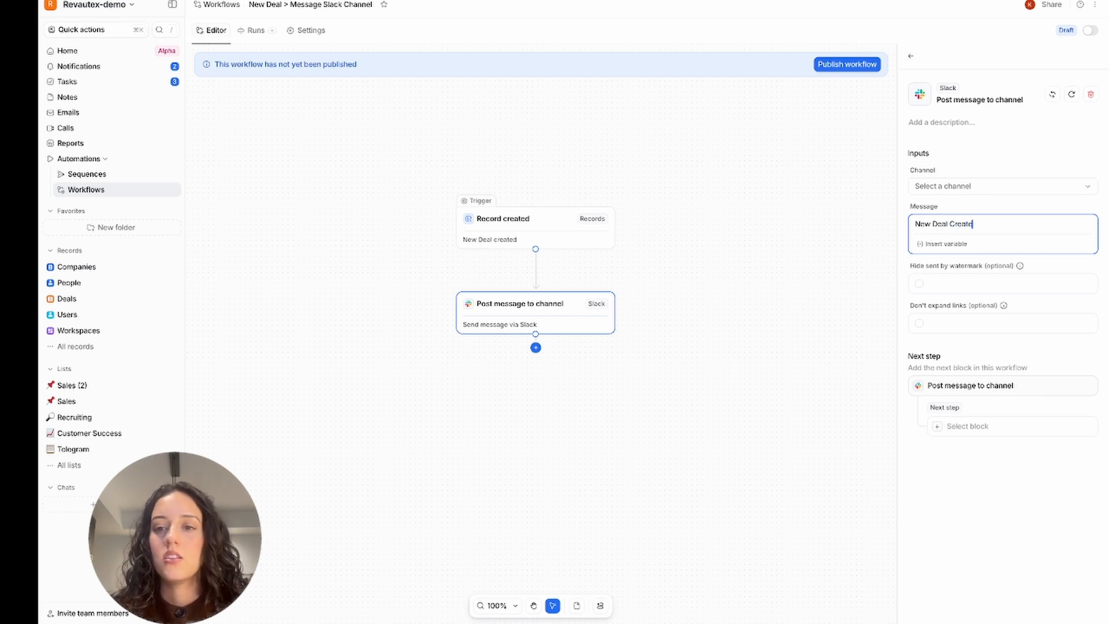
text(d {)
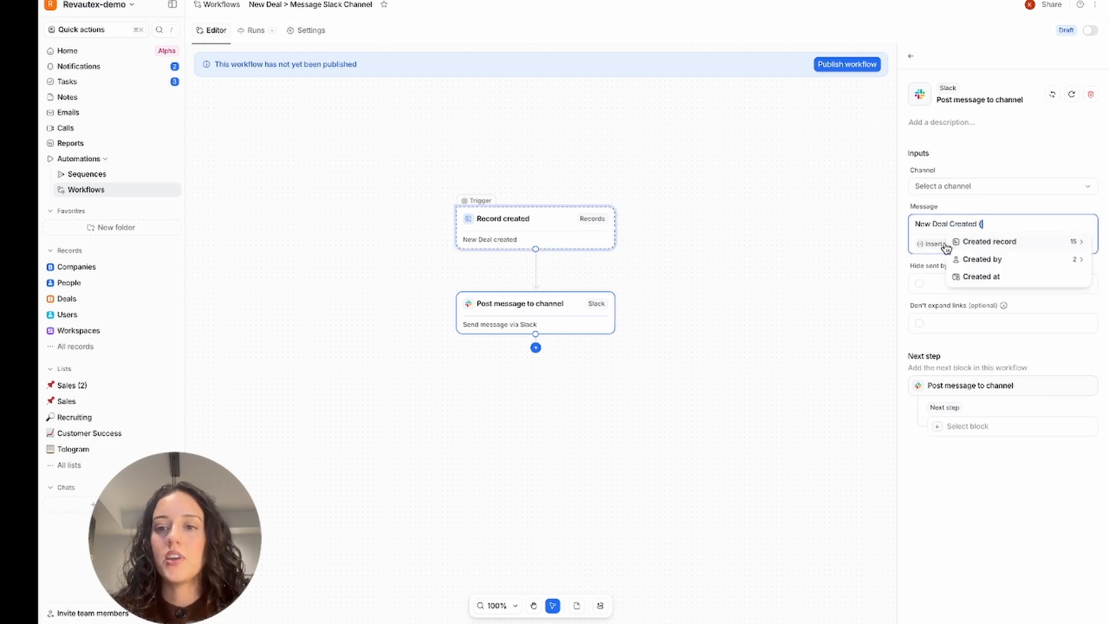
click(1000, 240)
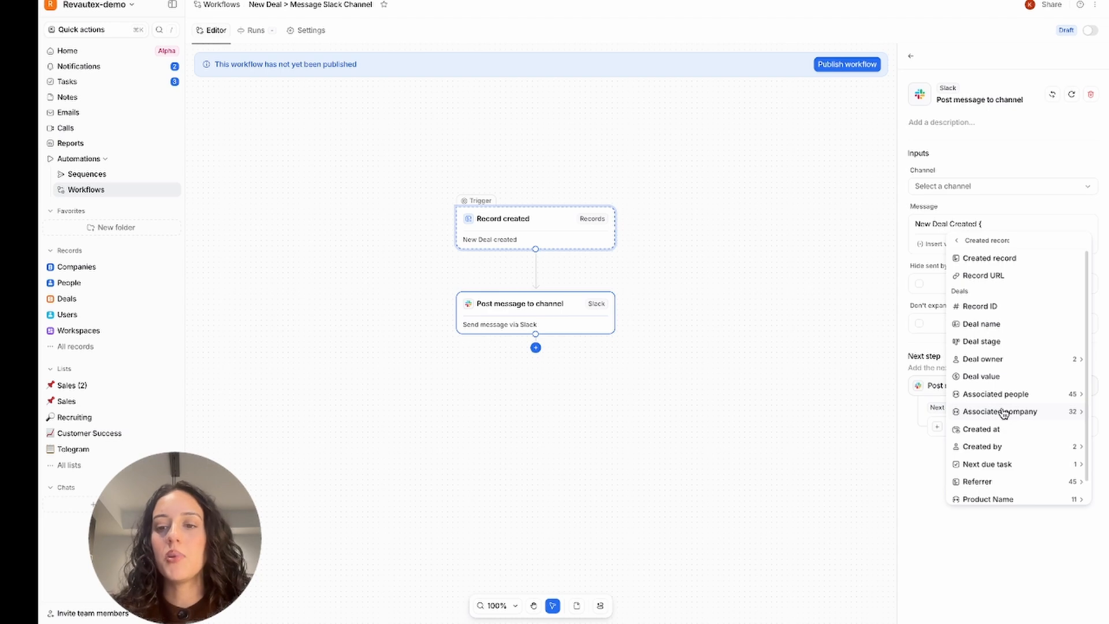
scroll(1003, 411, down, 1)
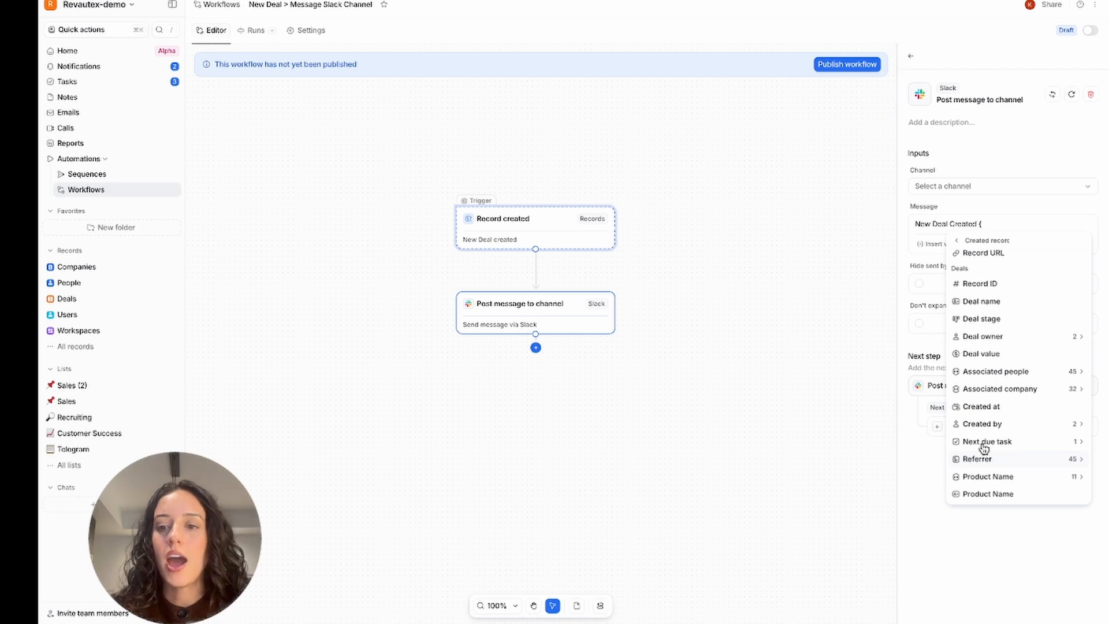
click(1000, 301)
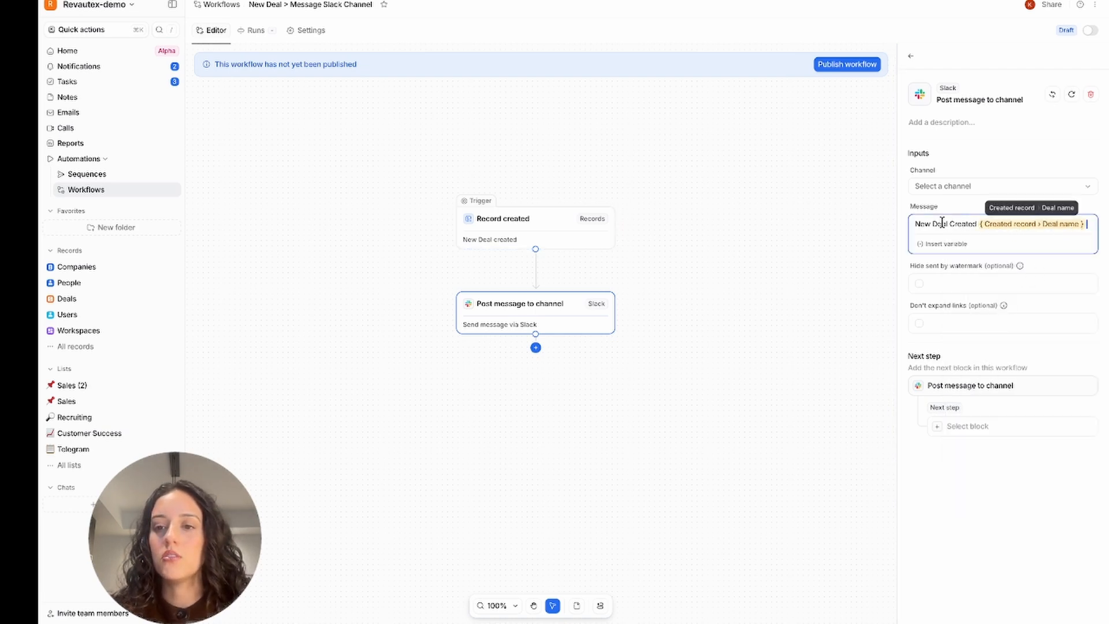
click(788, 338)
click(581, 331)
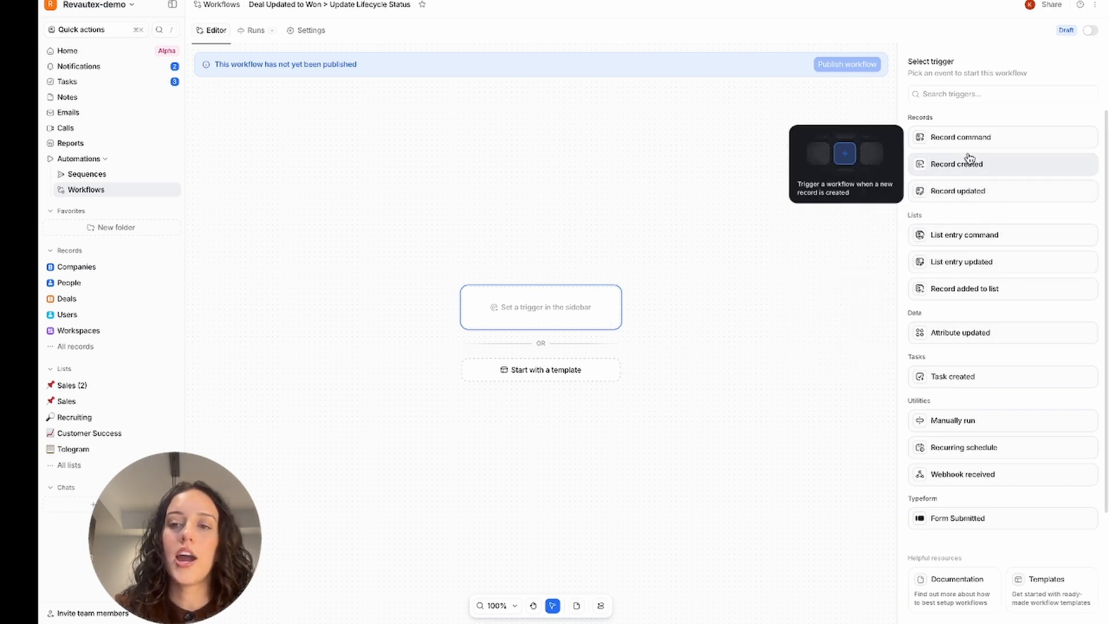
Set the Deal Updated to Won workflow's trigger to Record updated on Deals, limited to the Deal stage attribute
click(959, 194)
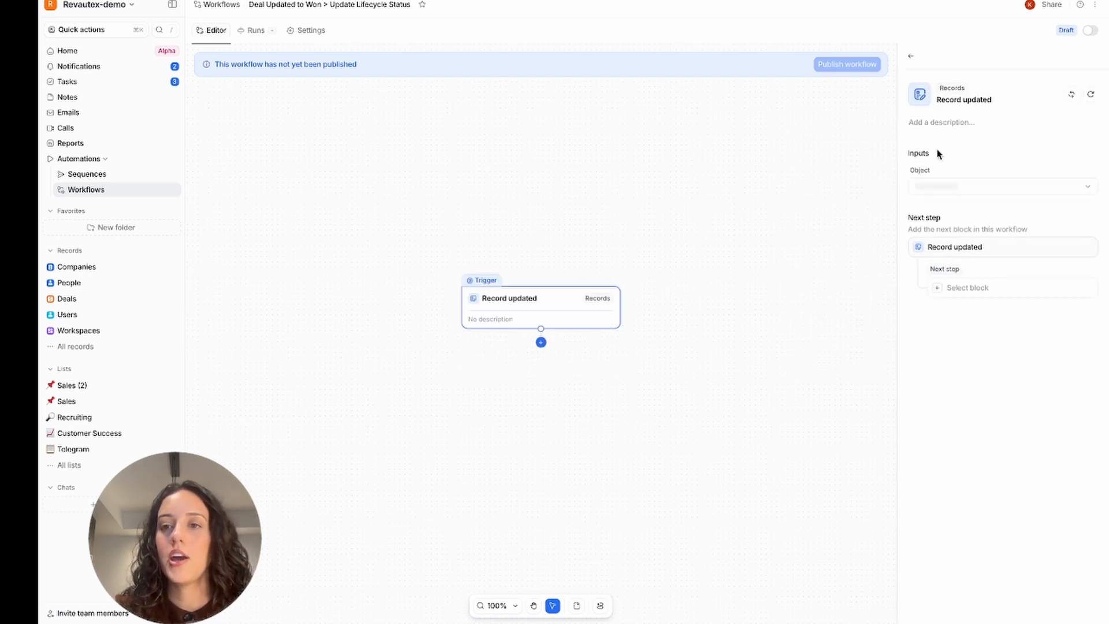
click(943, 187)
click(934, 267)
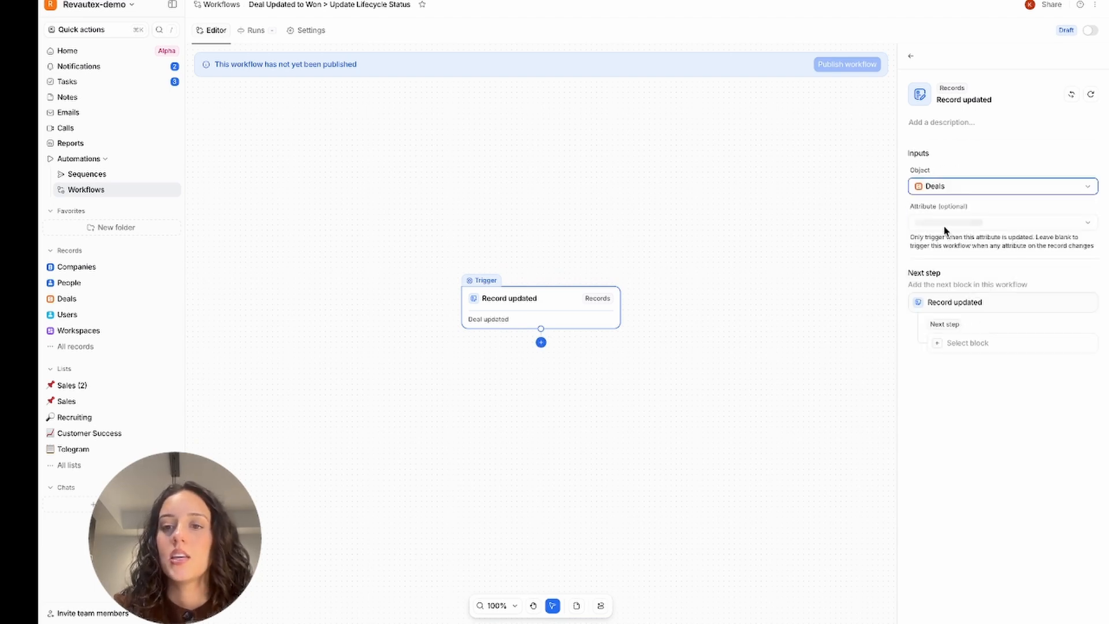
click(946, 226)
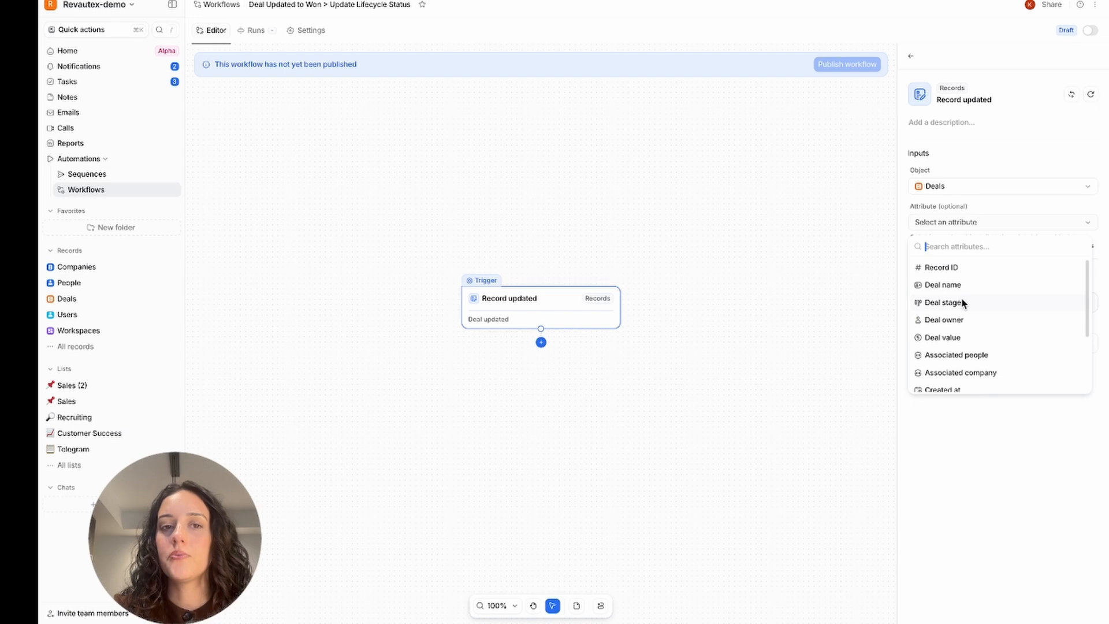
click(943, 302)
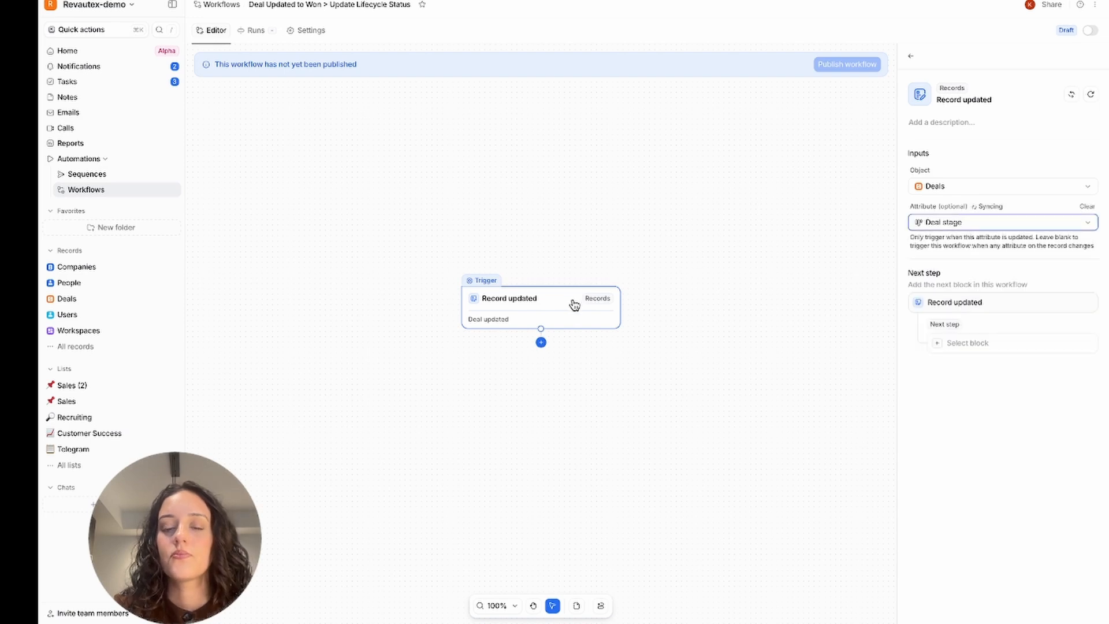
Add a Filter block after the Record updated trigger with the condition New value is Won
click(542, 343)
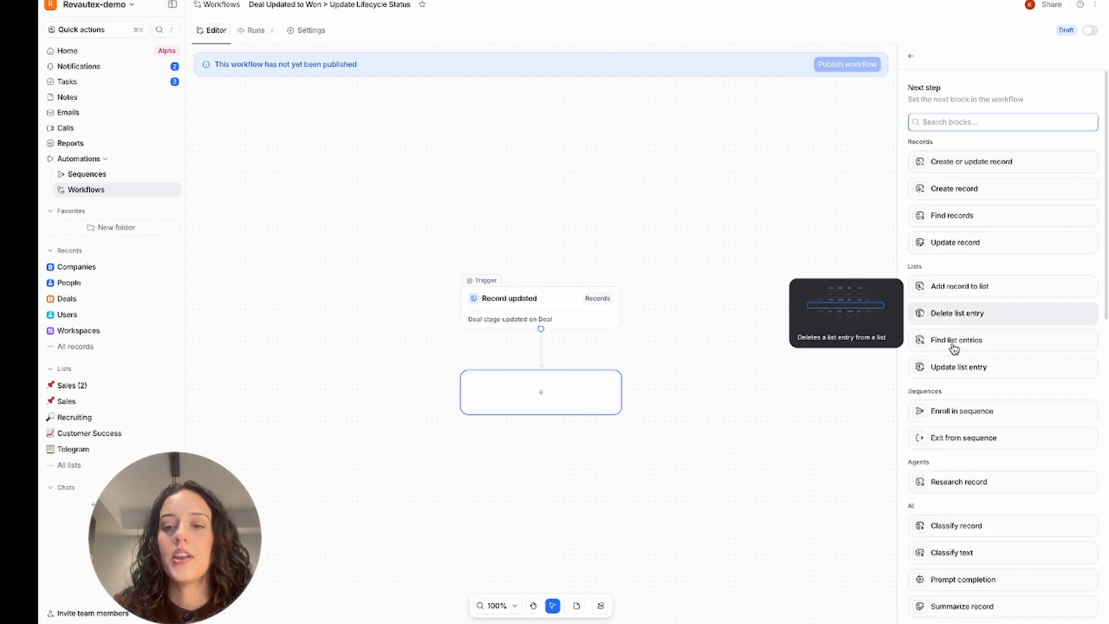
scroll(954, 335, down, 8)
click(942, 373)
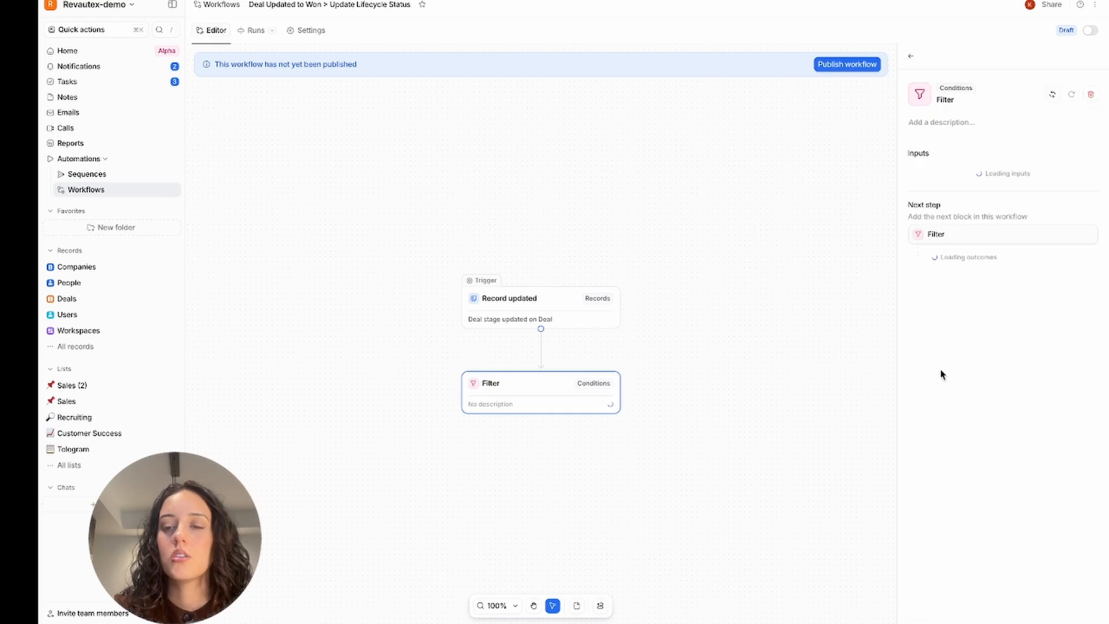
click(941, 188)
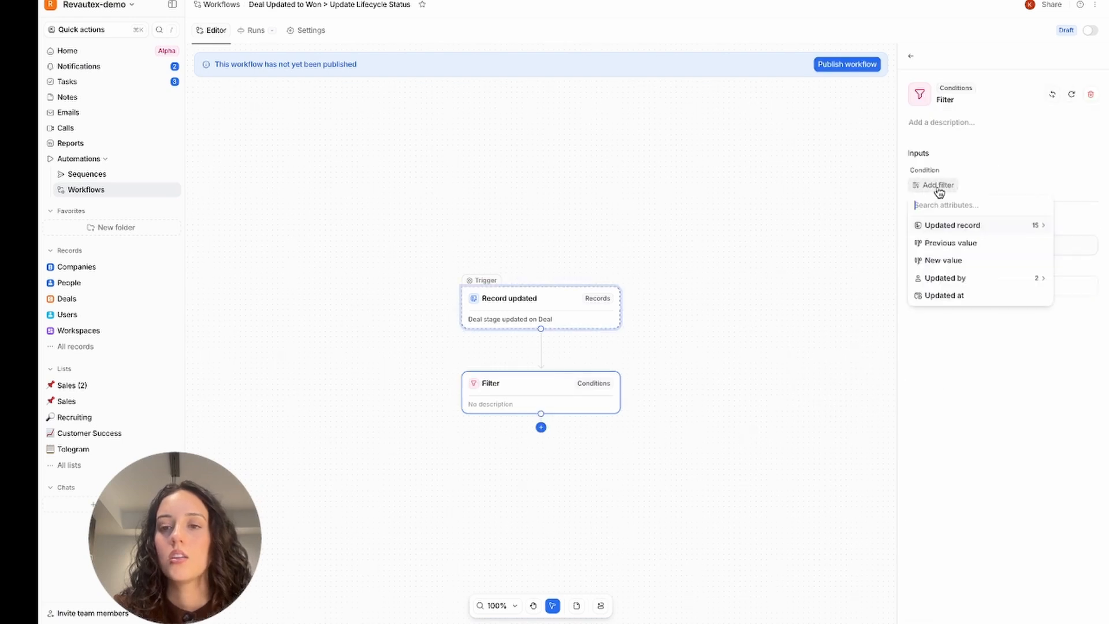
click(950, 259)
click(1004, 207)
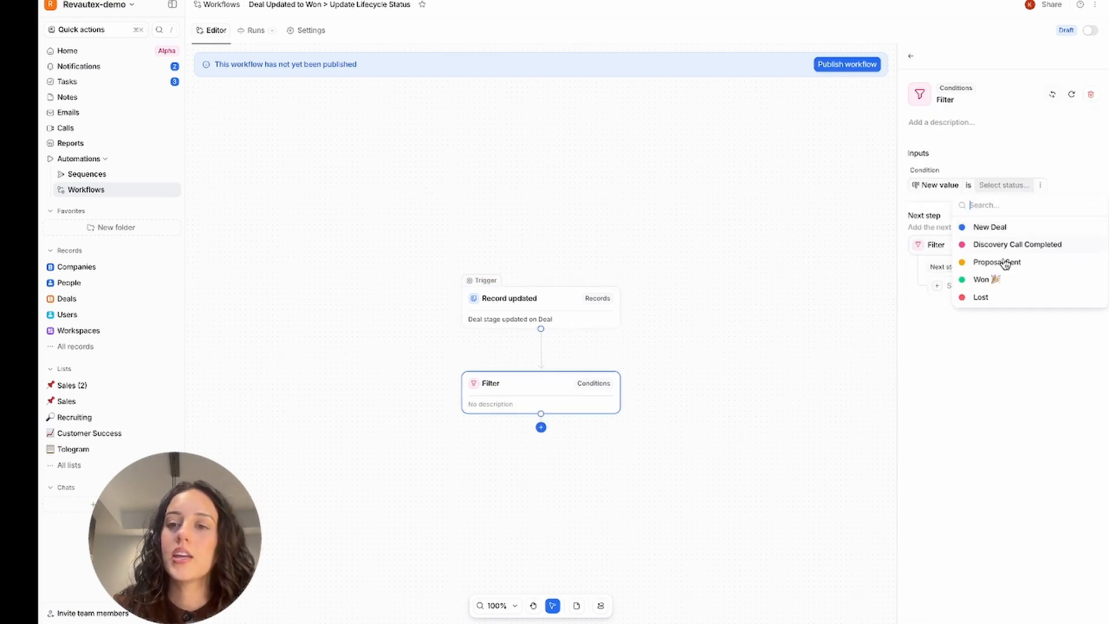
click(1005, 282)
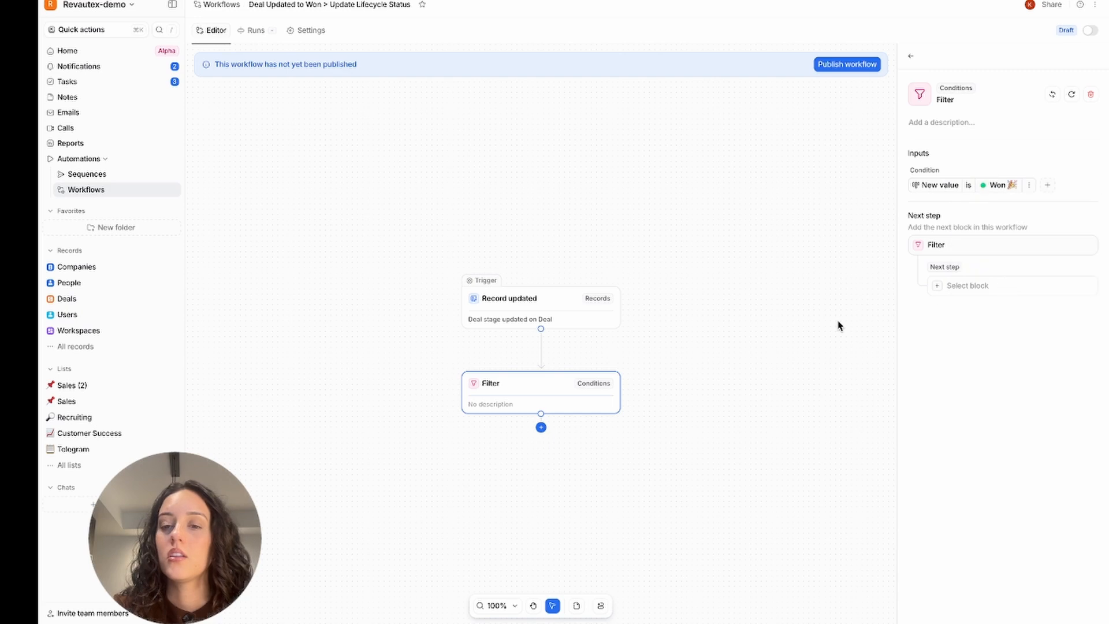
Add an Update record block for Companies after the filter, using the Updated record > Associated company variable as its record
click(541, 428)
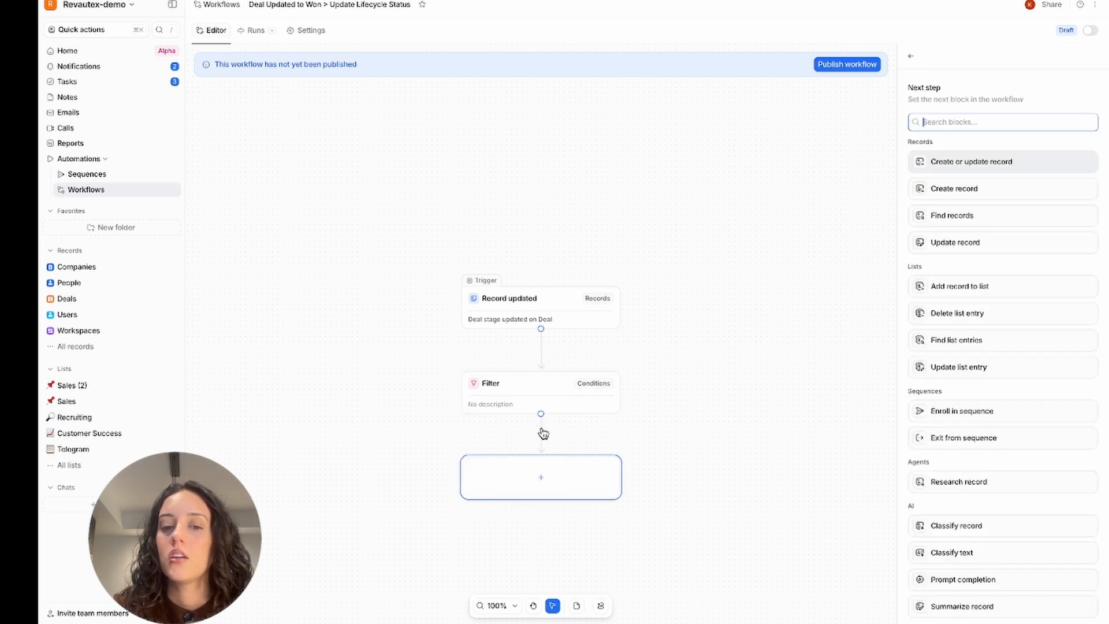
click(963, 244)
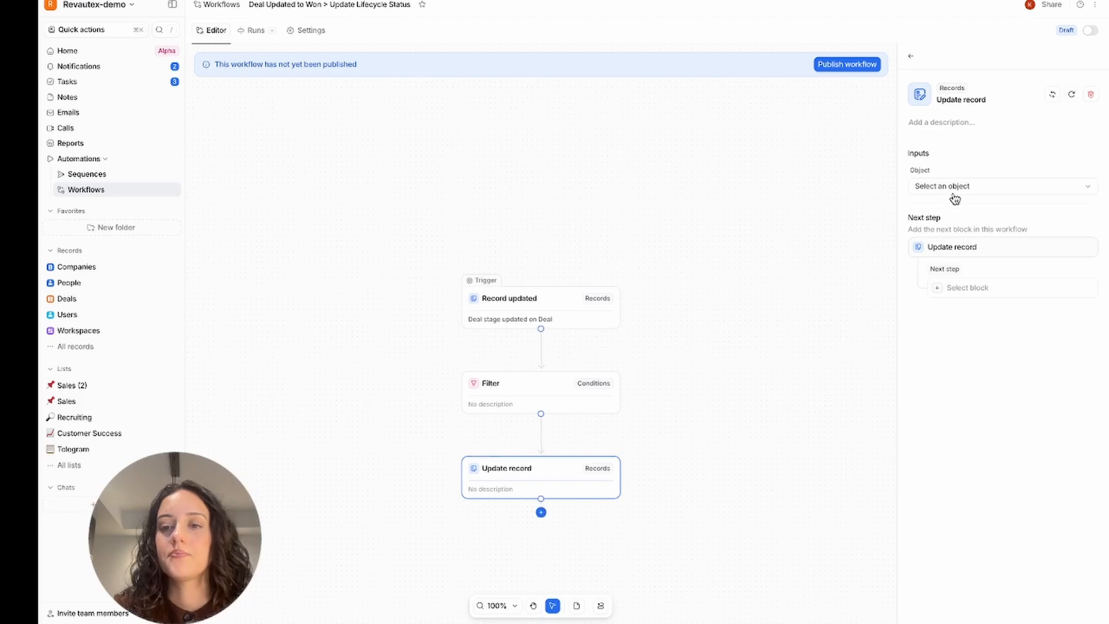
click(959, 187)
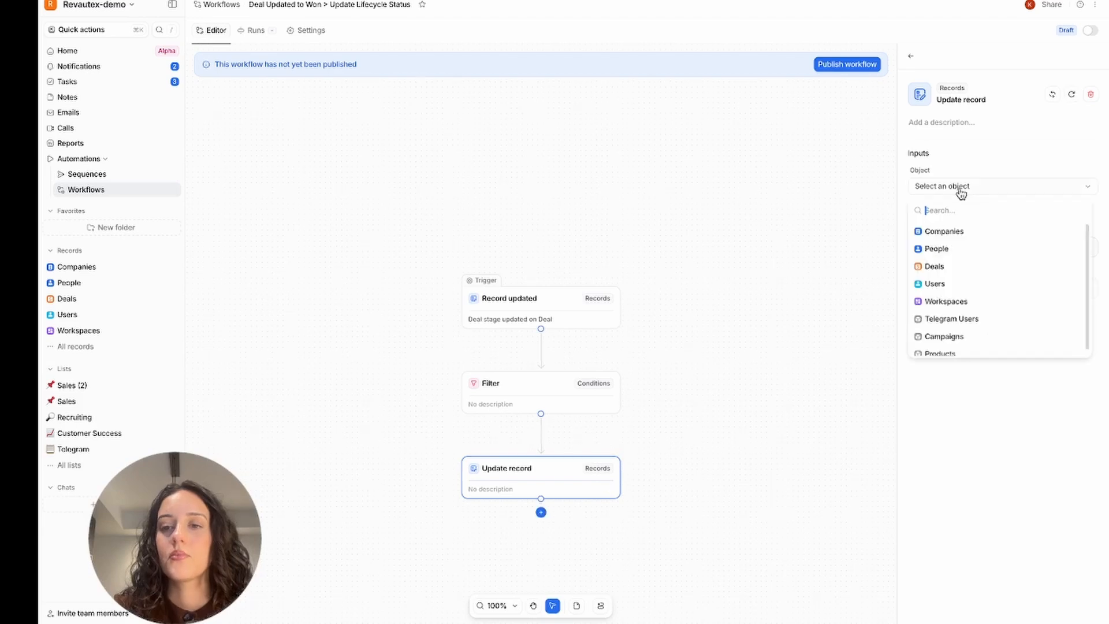
click(958, 231)
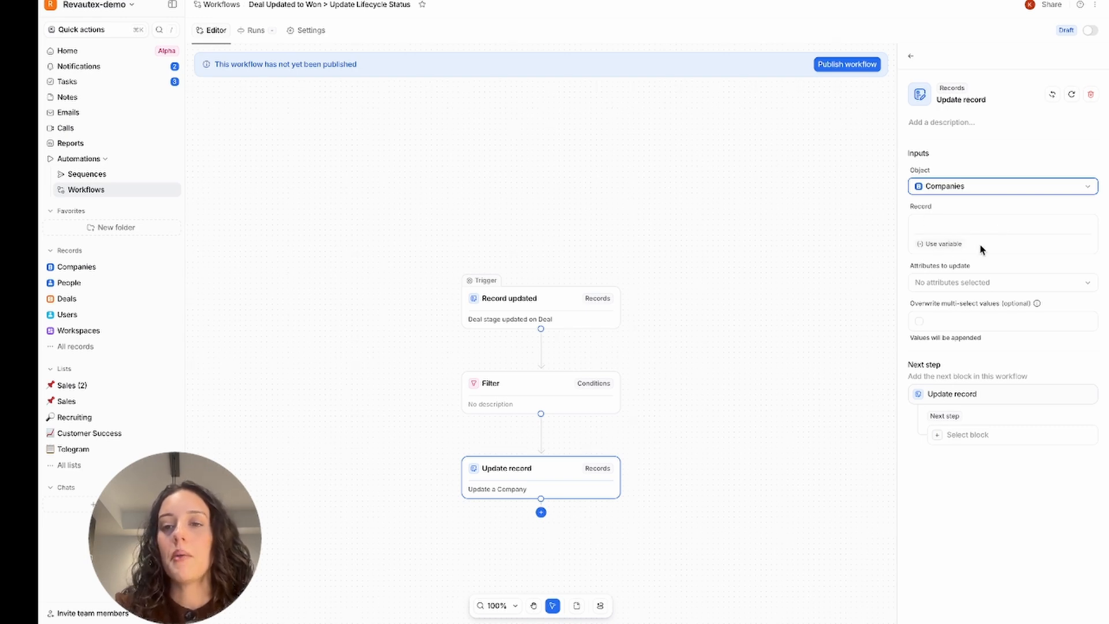
click(935, 247)
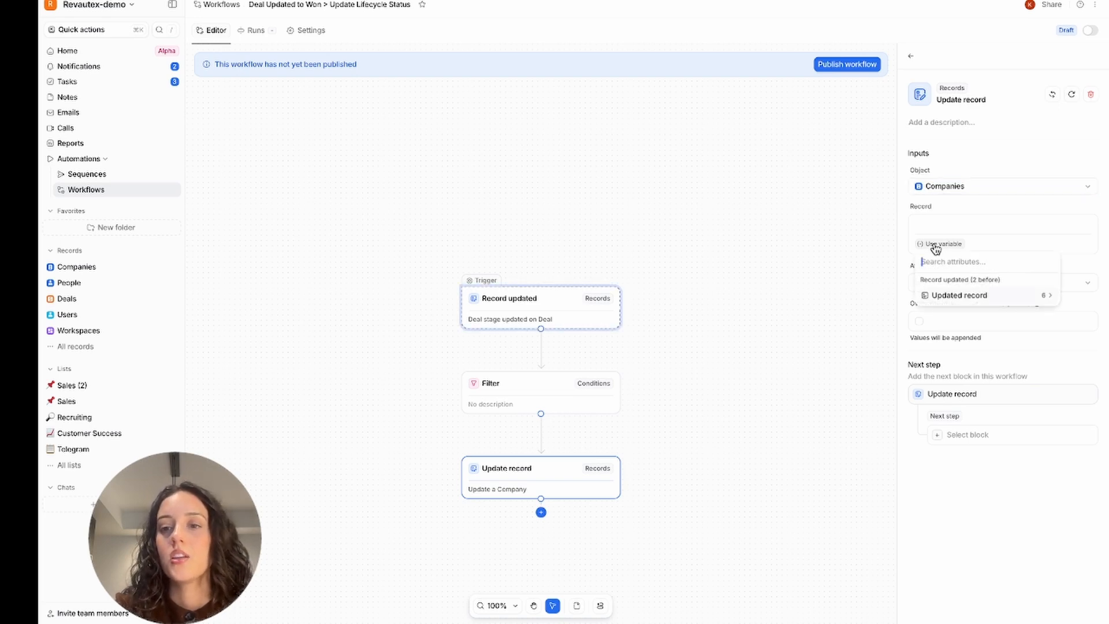
click(957, 296)
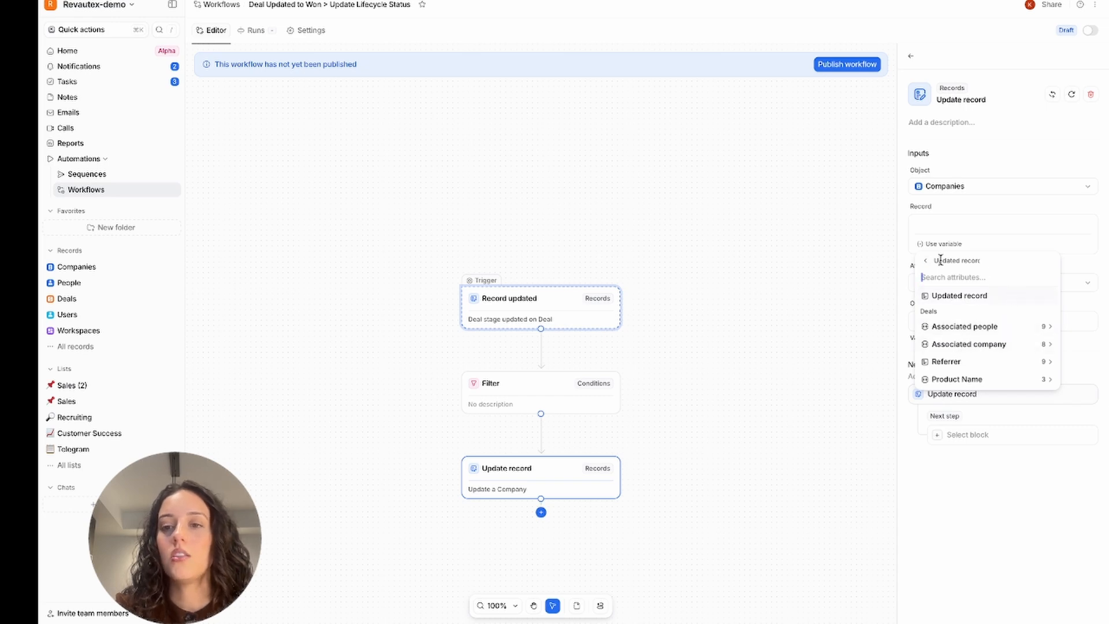
click(971, 346)
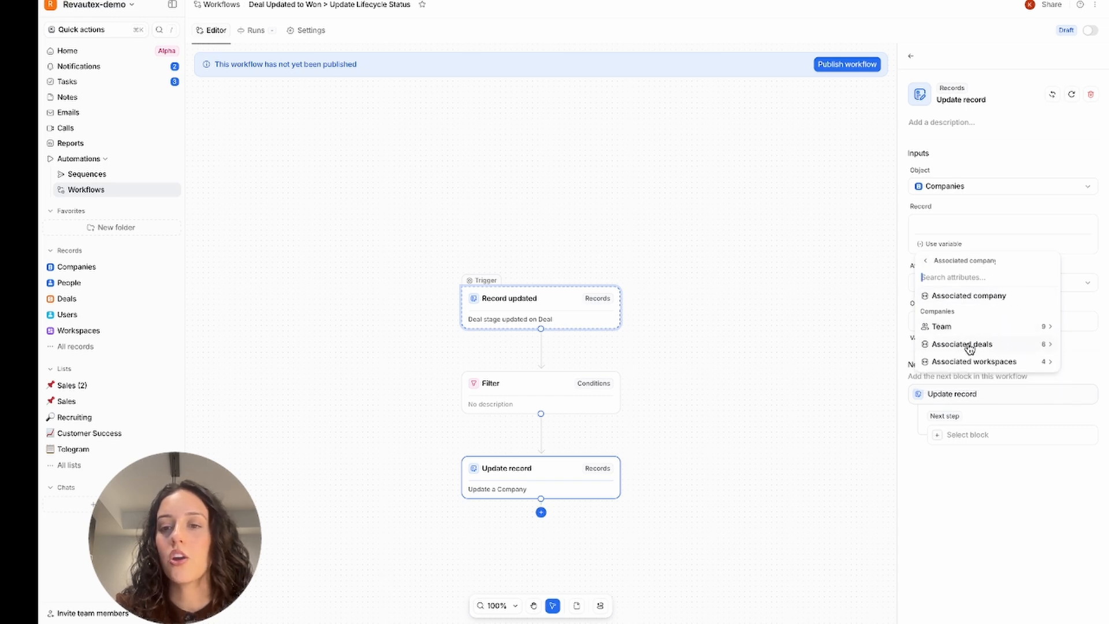
click(977, 296)
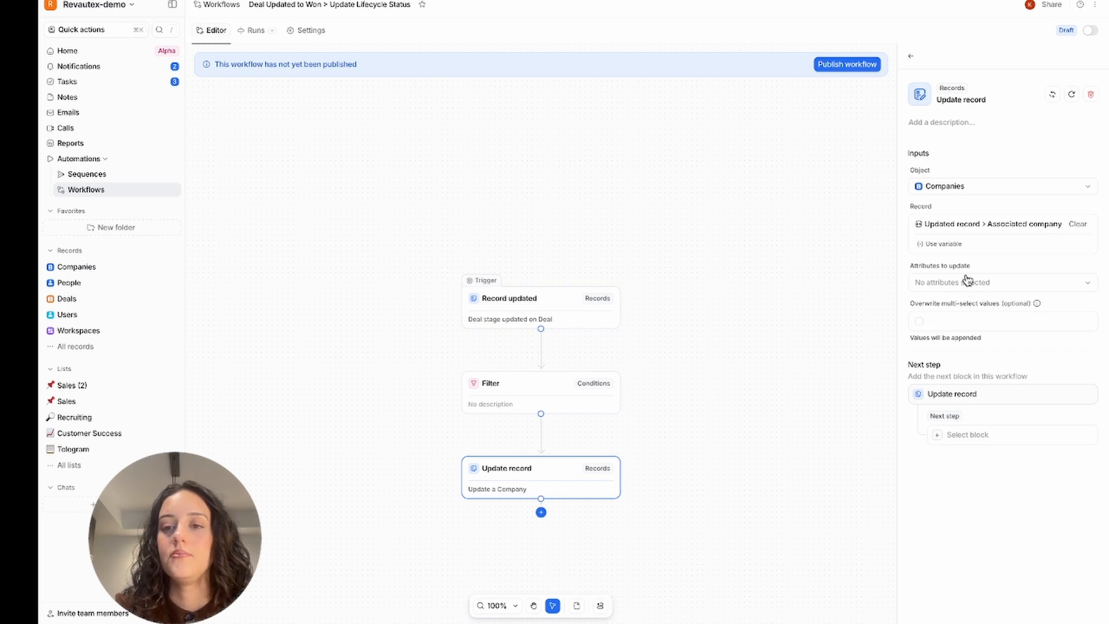
Choose Lifecycle as the company attribute to update and set its status to Customer
click(966, 285)
scroll(971, 399, down, 5)
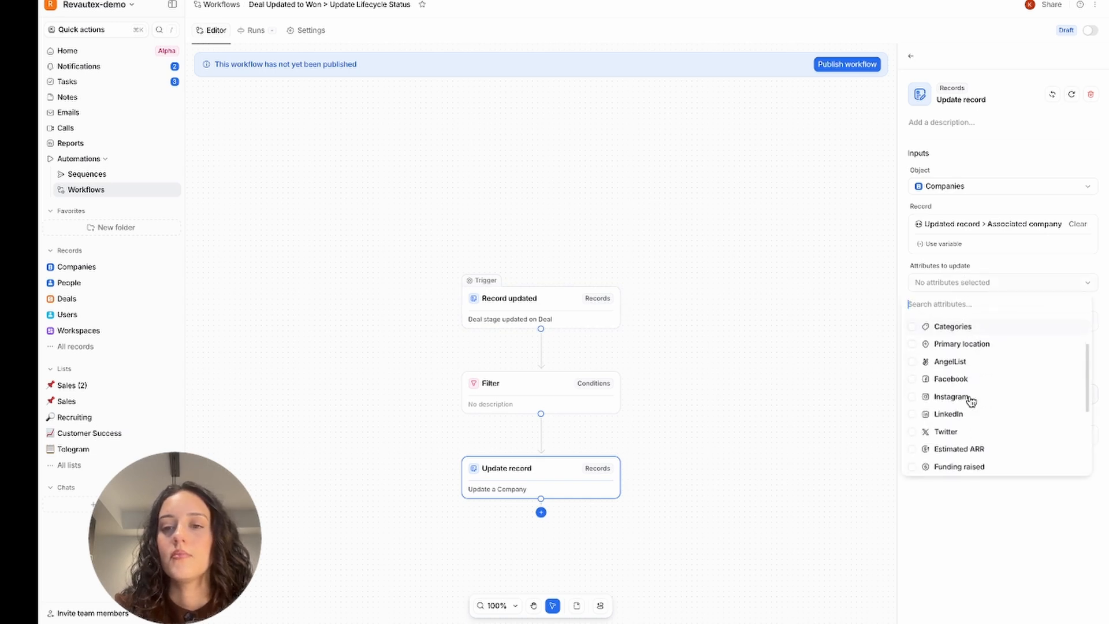
scroll(971, 401, down, 3)
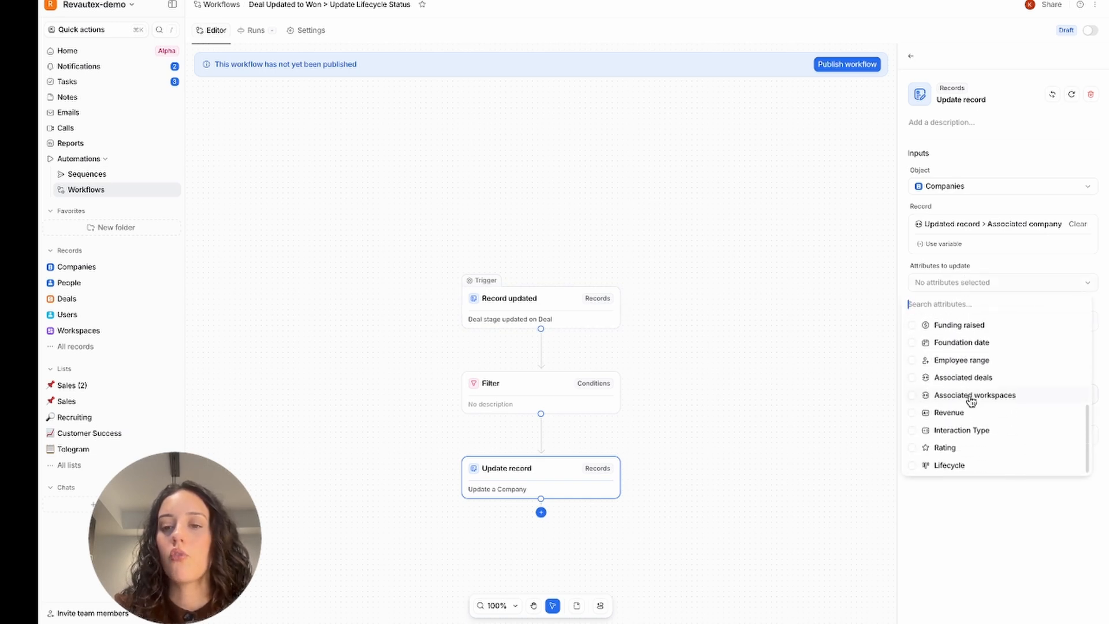
click(965, 466)
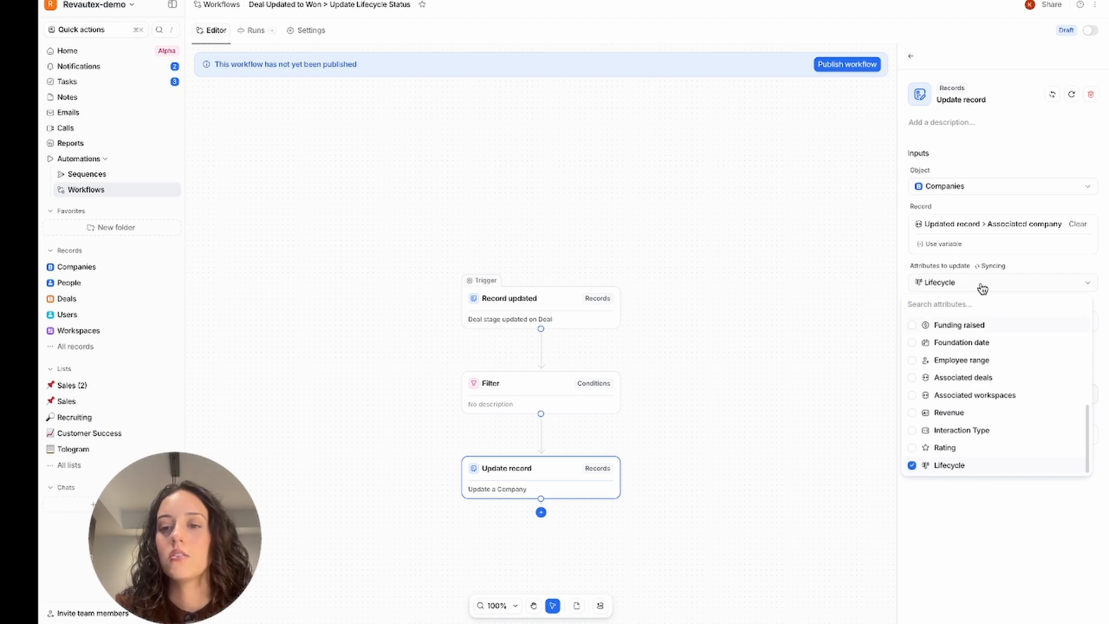
click(1043, 267)
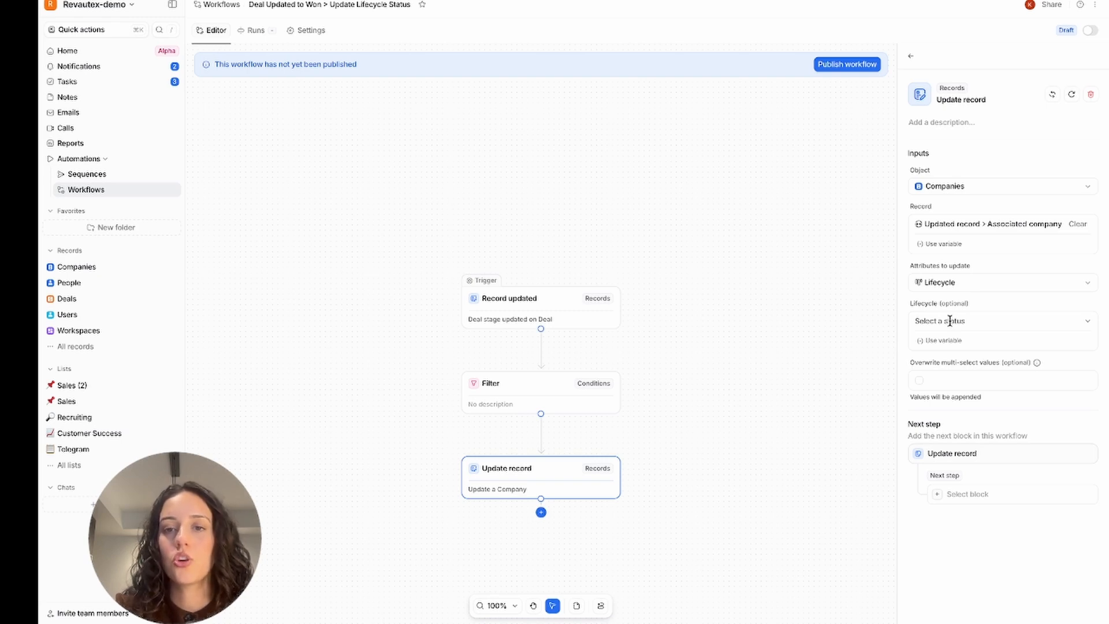
click(950, 321)
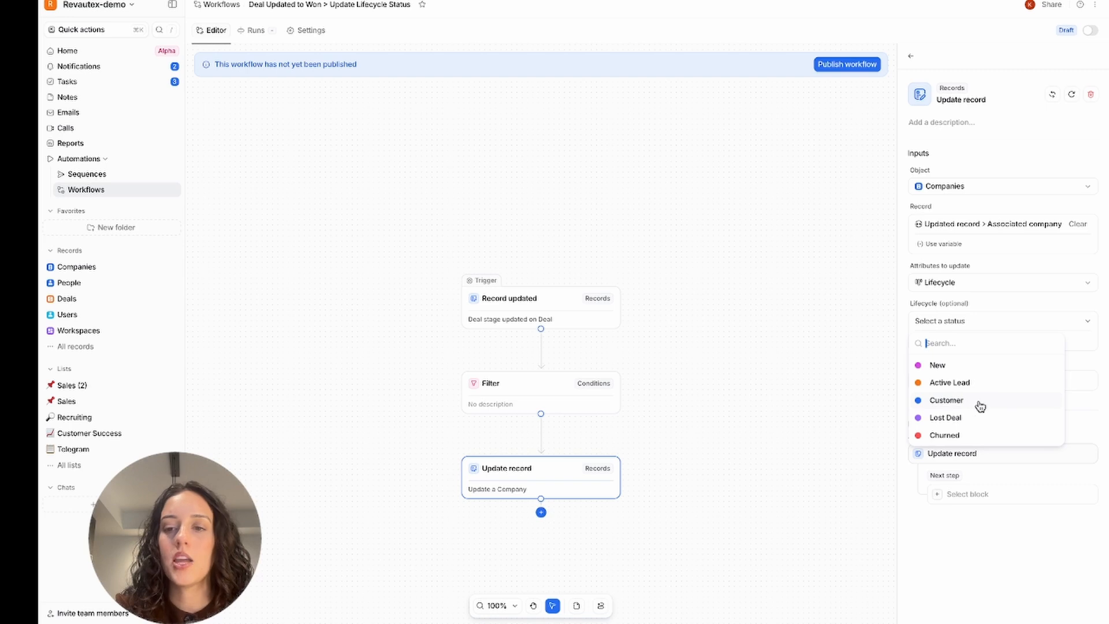
click(959, 405)
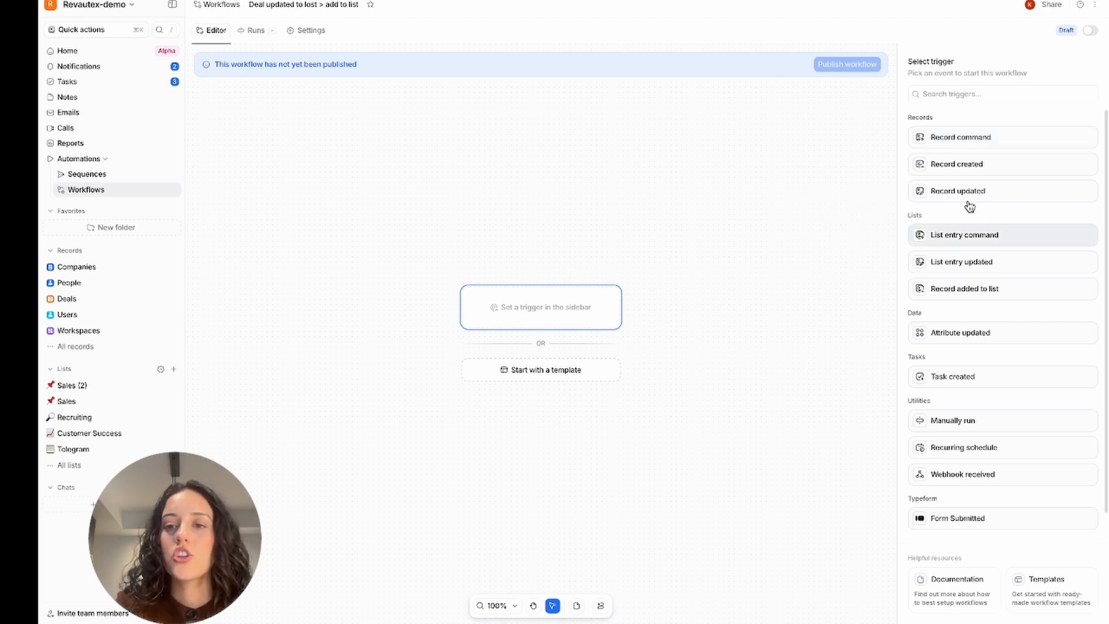
Set the Deal updated to lost > add to list workflow's trigger to Attribute updated for Deal stage on Deals
mouse_move(984, 195)
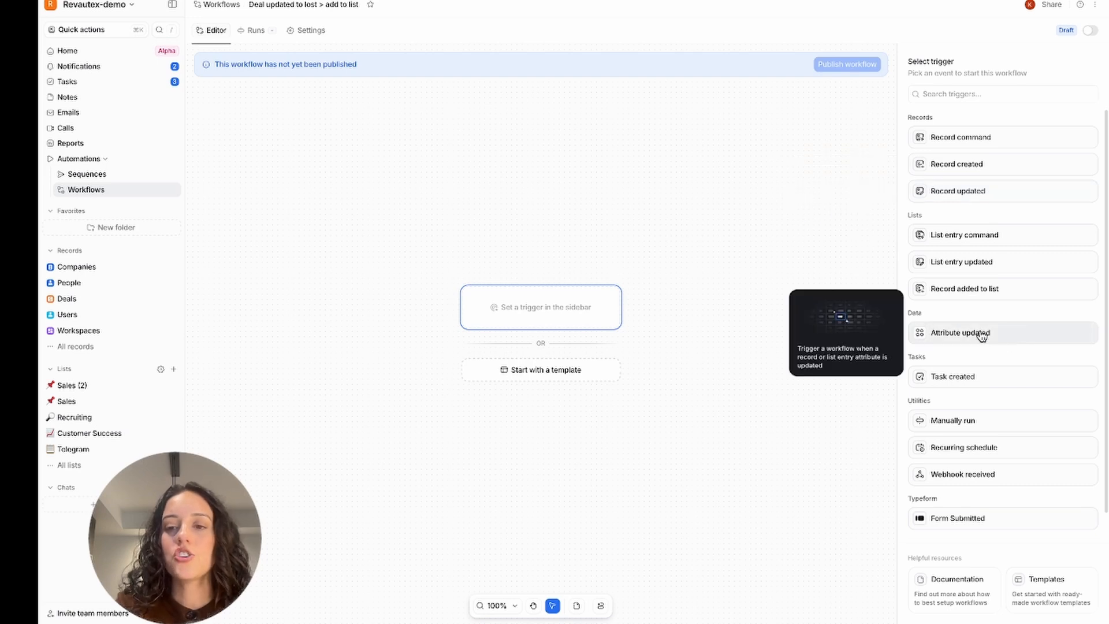
mouse_move(991, 173)
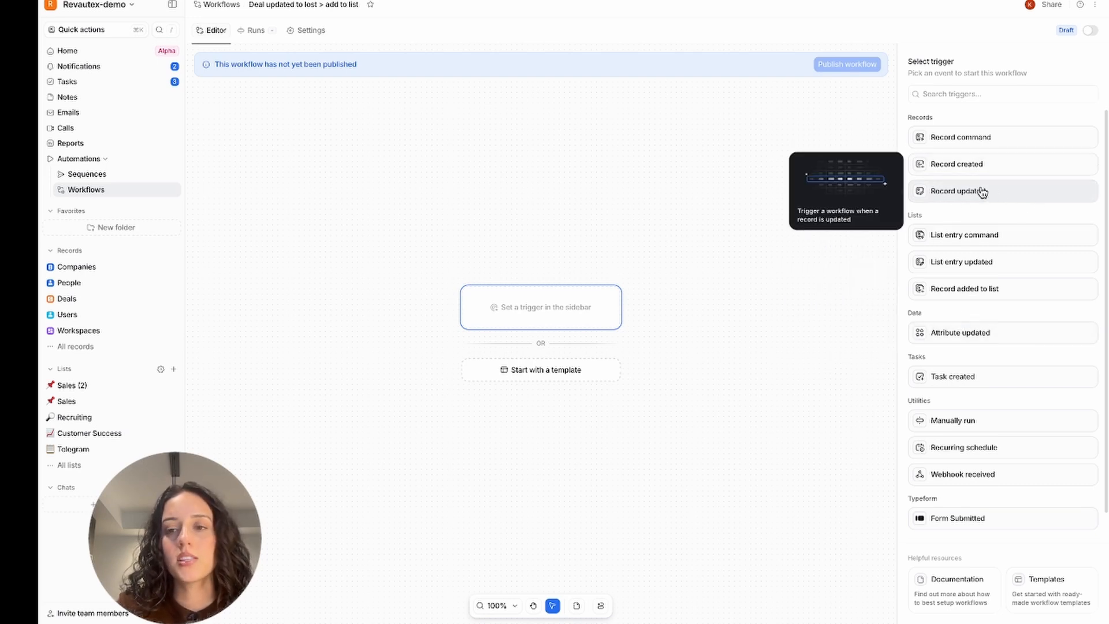
mouse_move(987, 341)
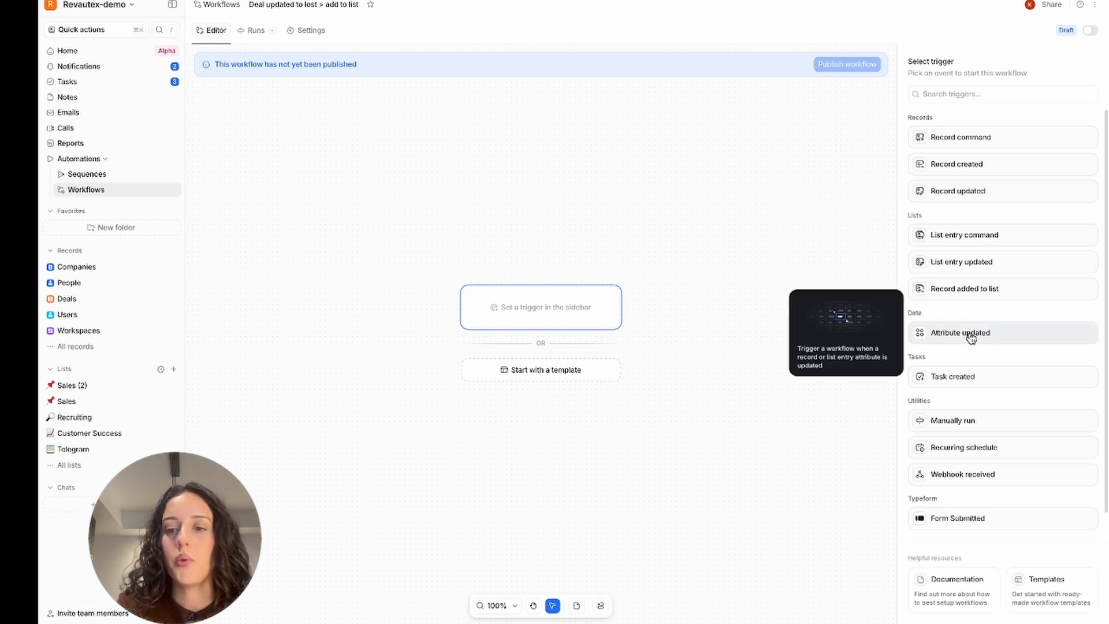
click(970, 335)
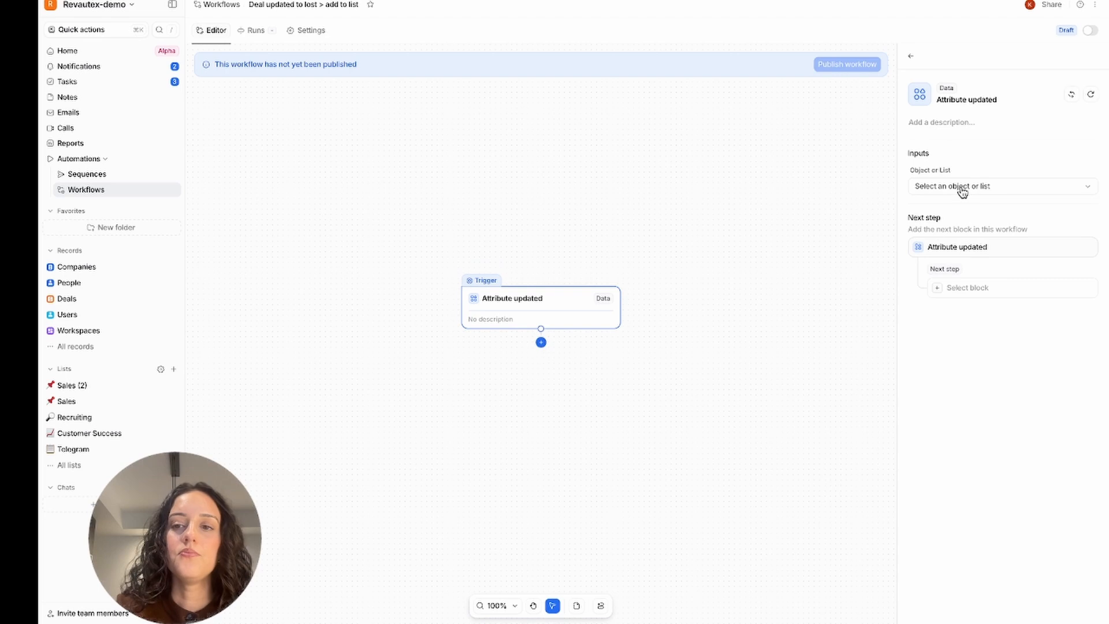
click(961, 187)
click(933, 278)
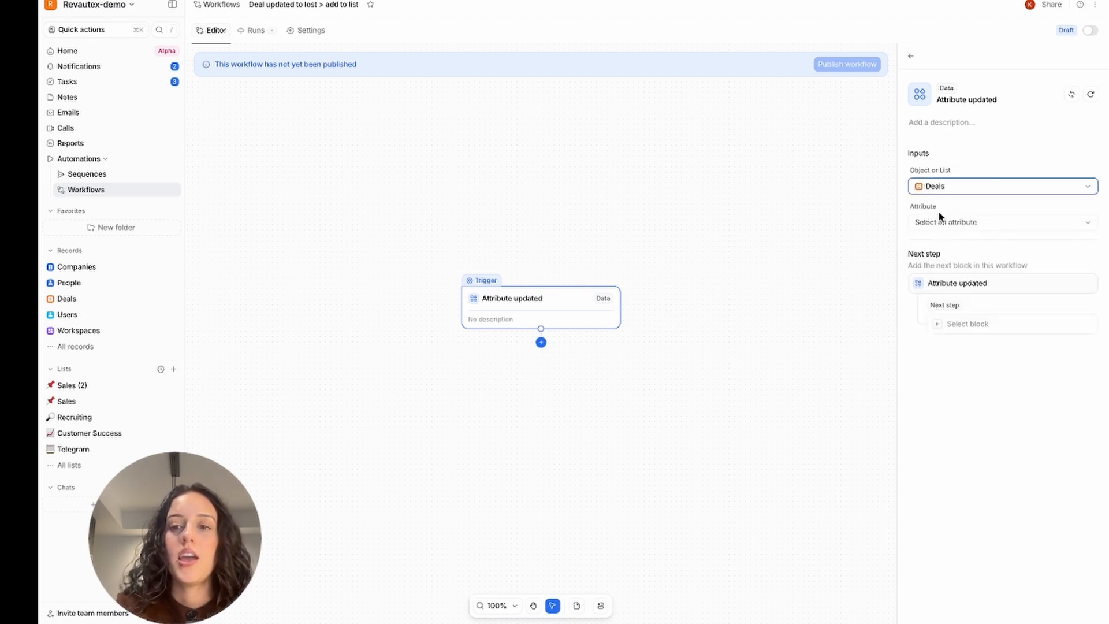
click(941, 219)
click(951, 302)
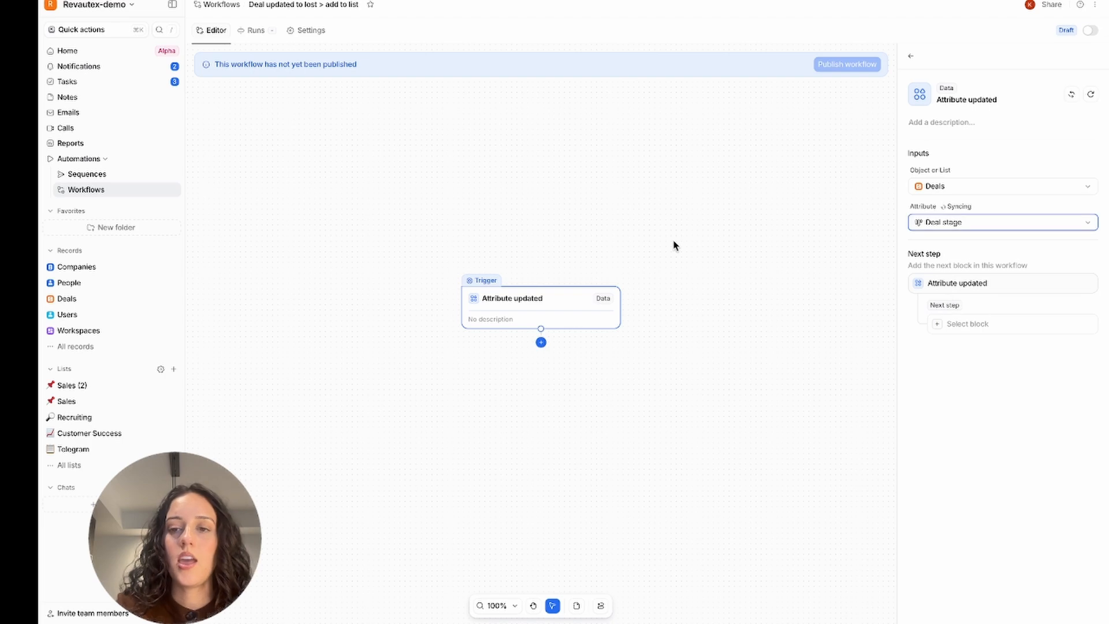
Add a Filter block after the Attribute updated trigger with the condition New value is Lost
click(543, 340)
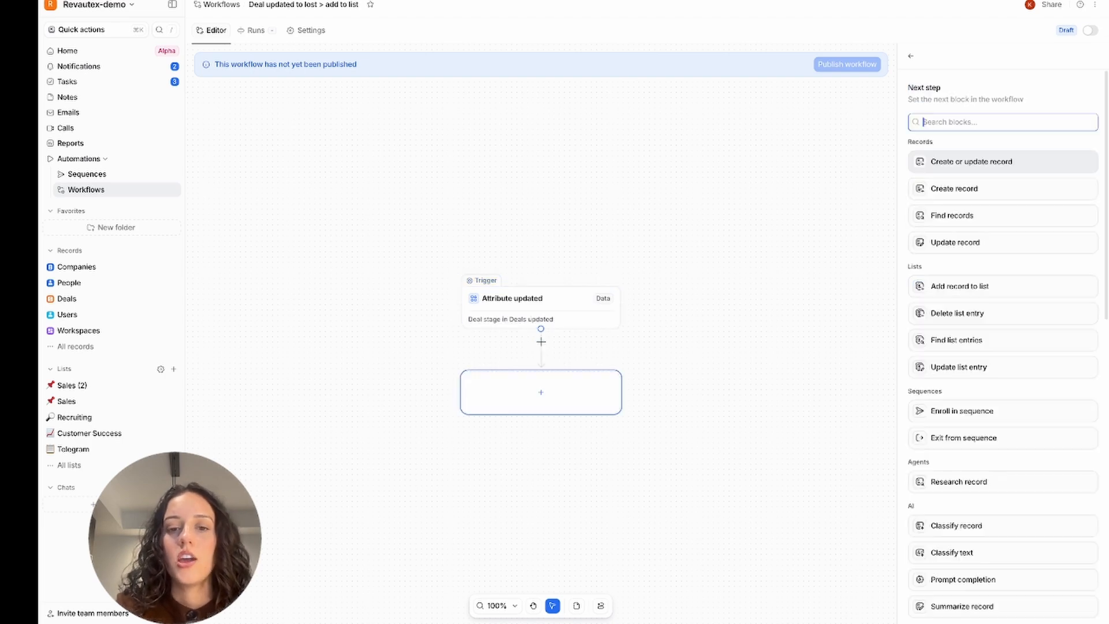
scroll(1001, 416, down, 6)
scroll(1002, 417, down, 1)
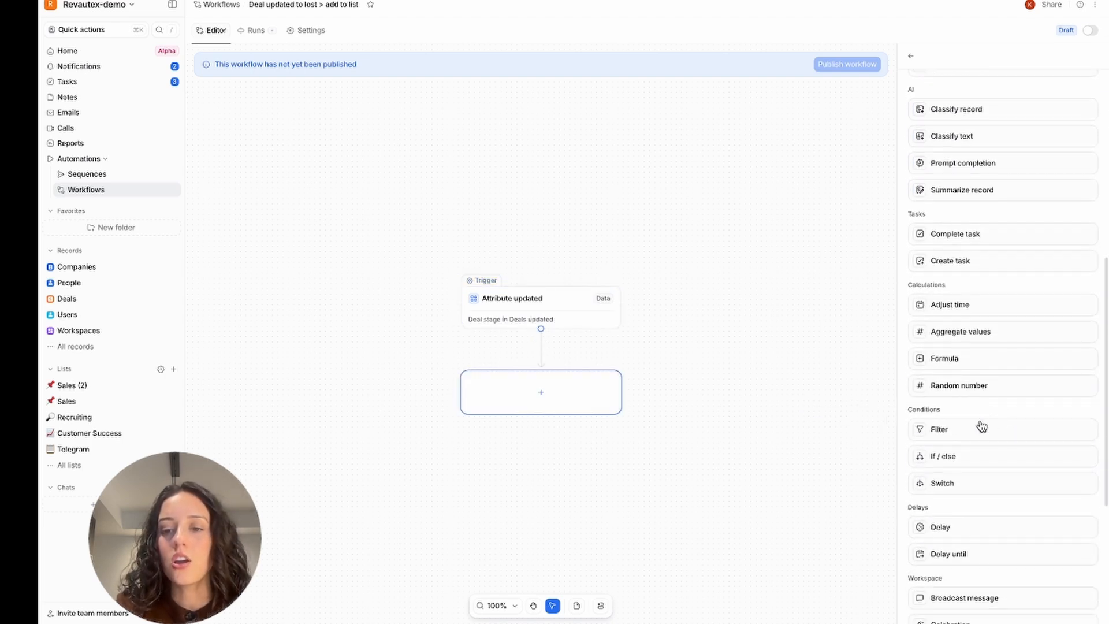
click(981, 426)
click(940, 186)
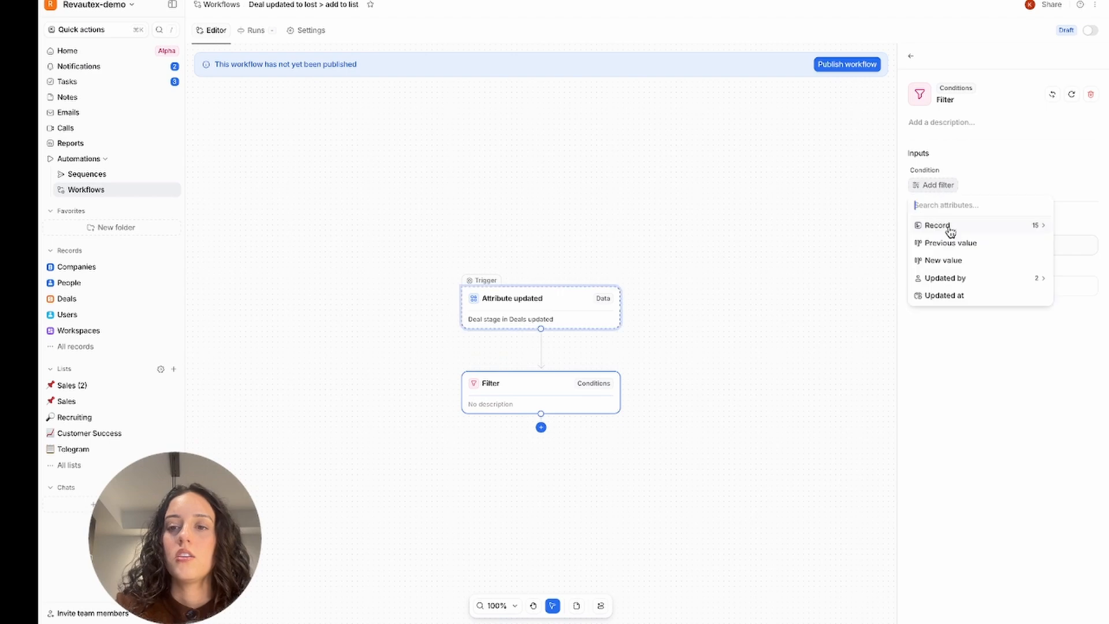
click(955, 258)
click(993, 207)
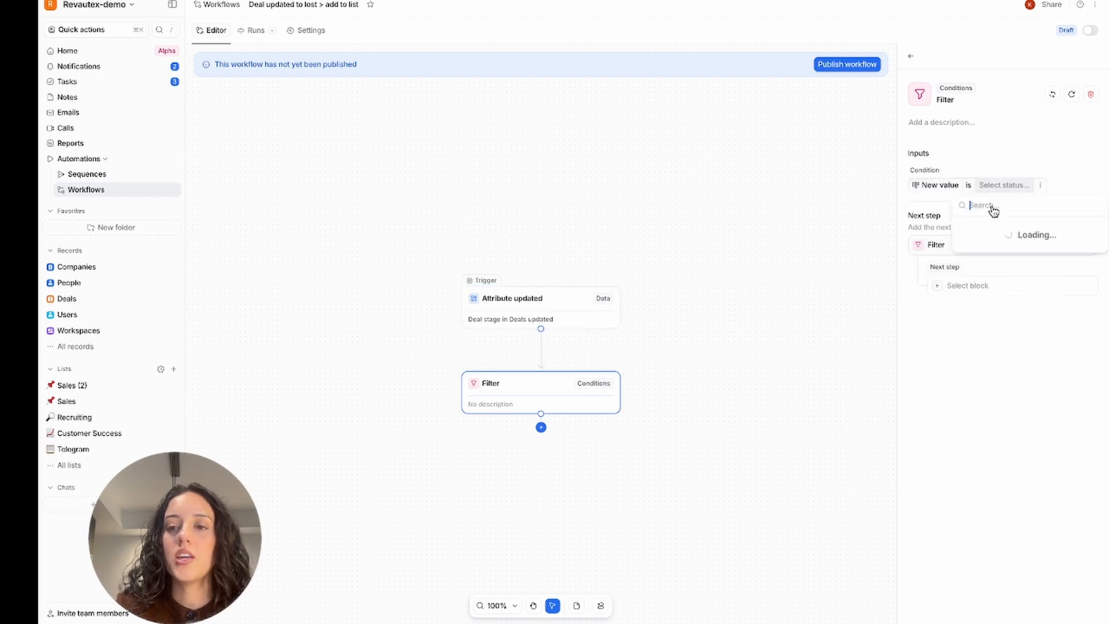
click(987, 301)
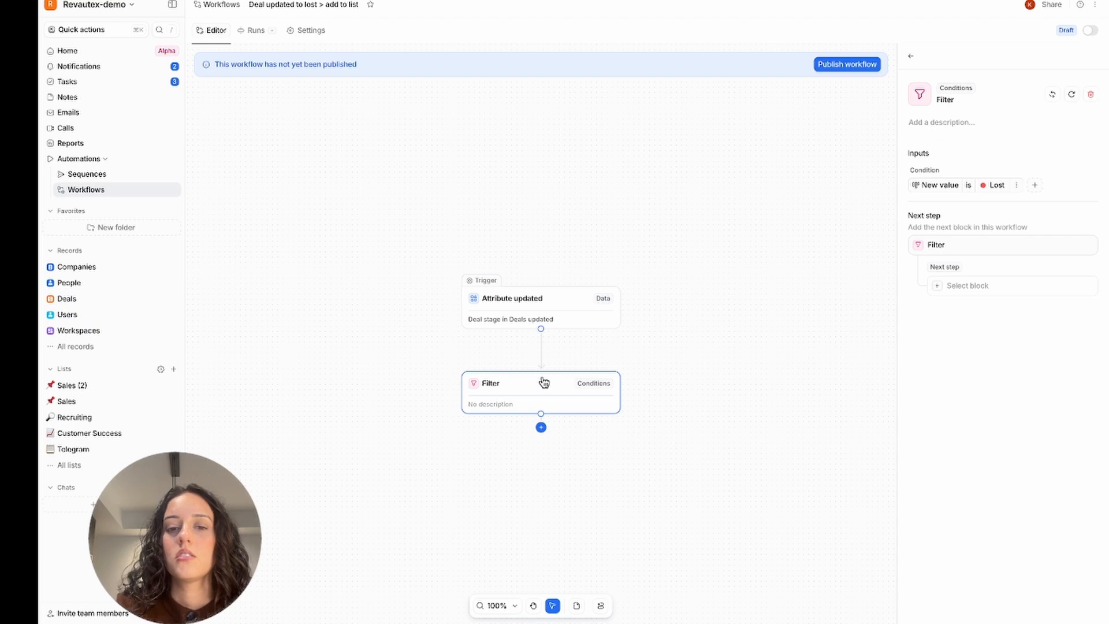
Add an Add record to list block after the Filter, choosing the Lost Deals list and granting the workflow read and write access
click(541, 428)
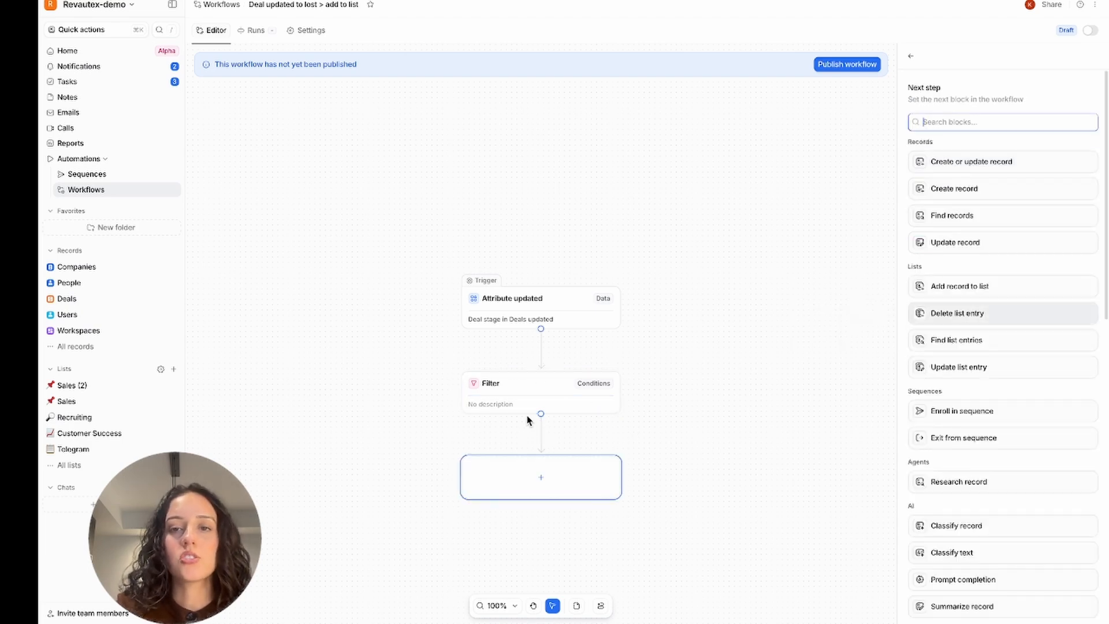
scroll(1025, 390, down, 6)
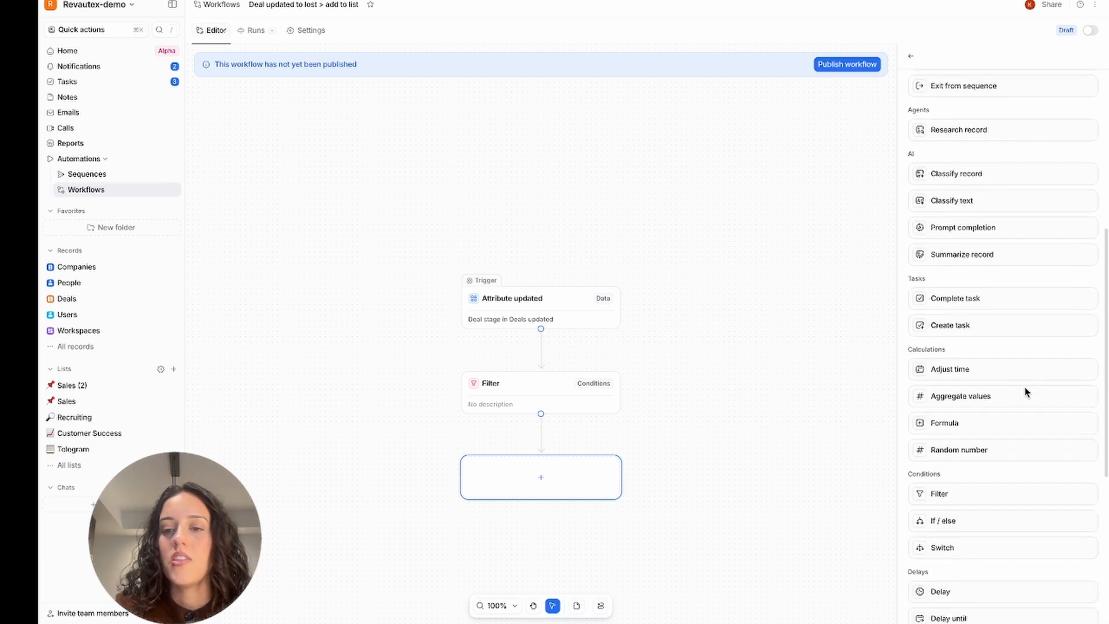
scroll(1025, 390, up, 5)
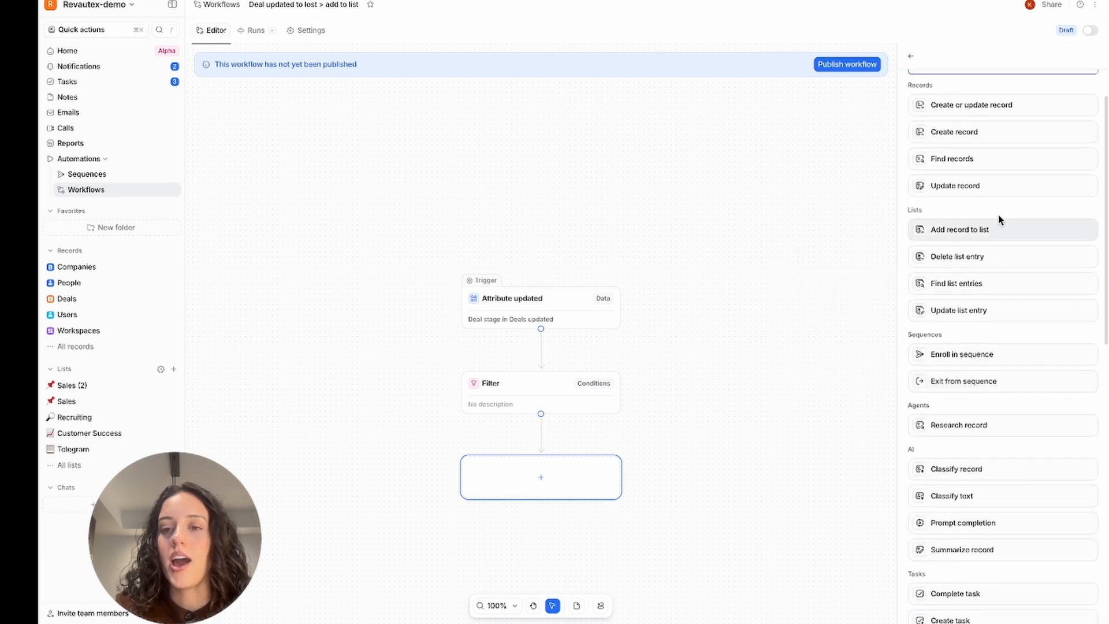
click(983, 234)
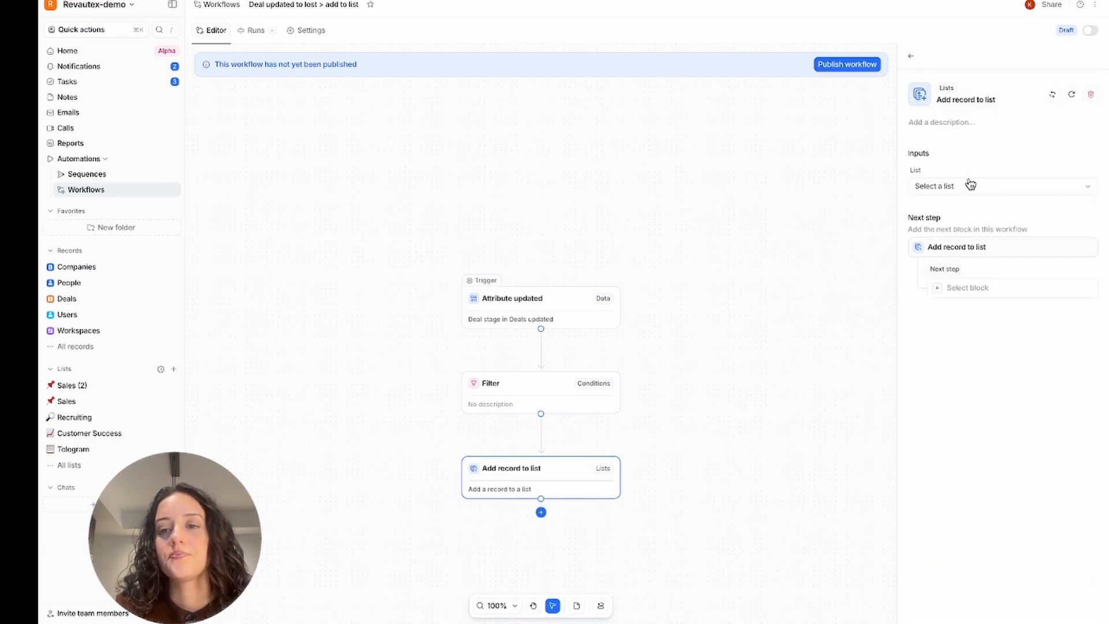
click(971, 185)
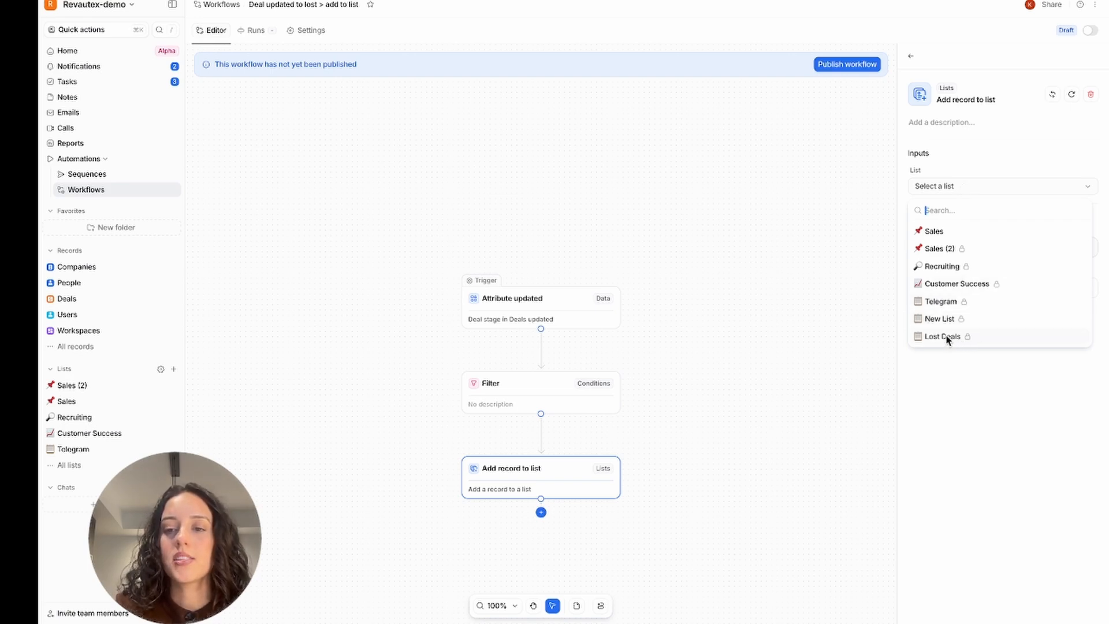
click(967, 340)
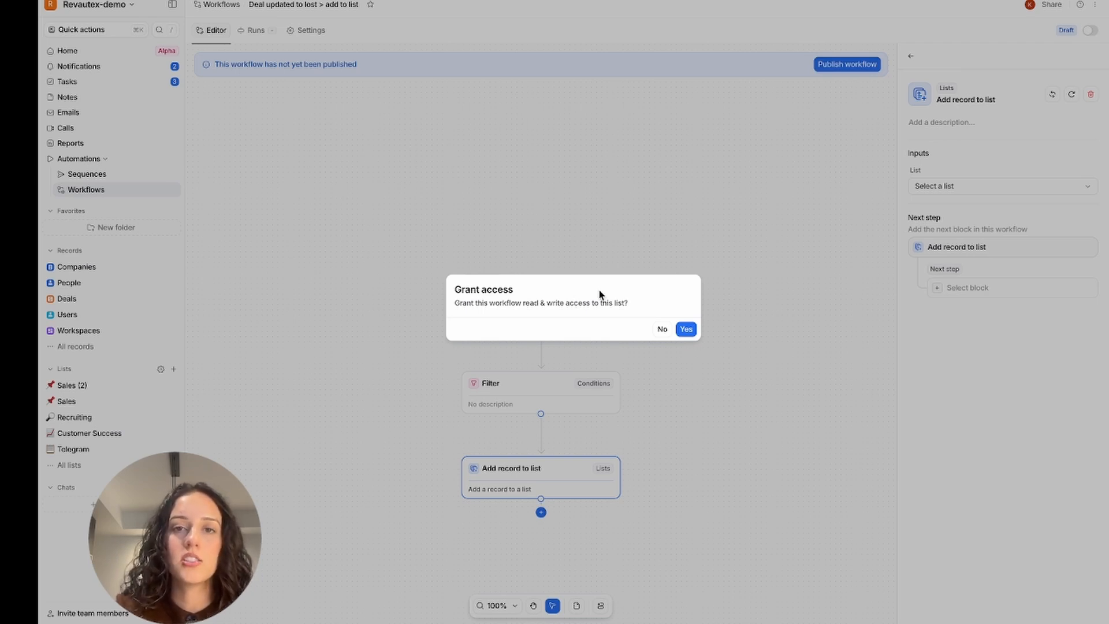
click(687, 330)
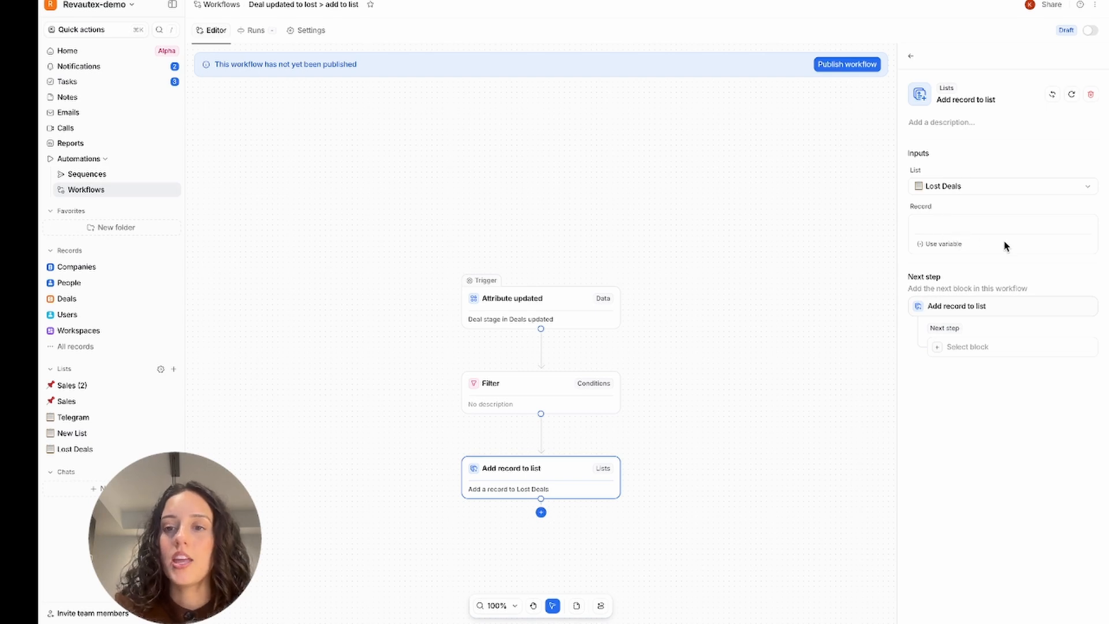
Set the record of the Add record to list block to the Record variable from the Attribute updated trigger
click(944, 244)
click(950, 296)
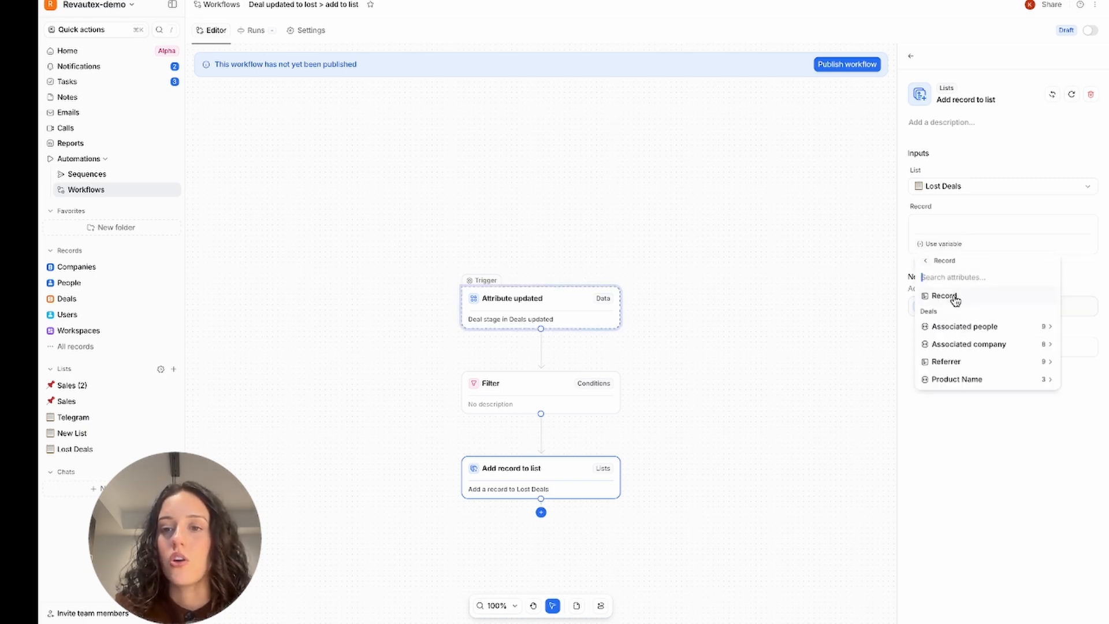
click(973, 296)
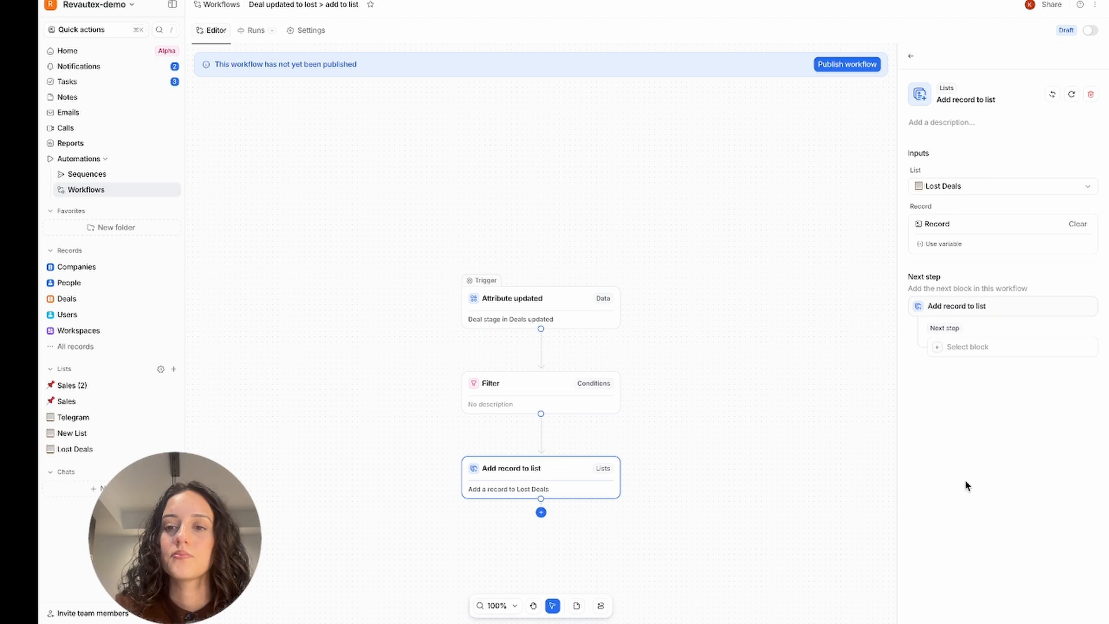